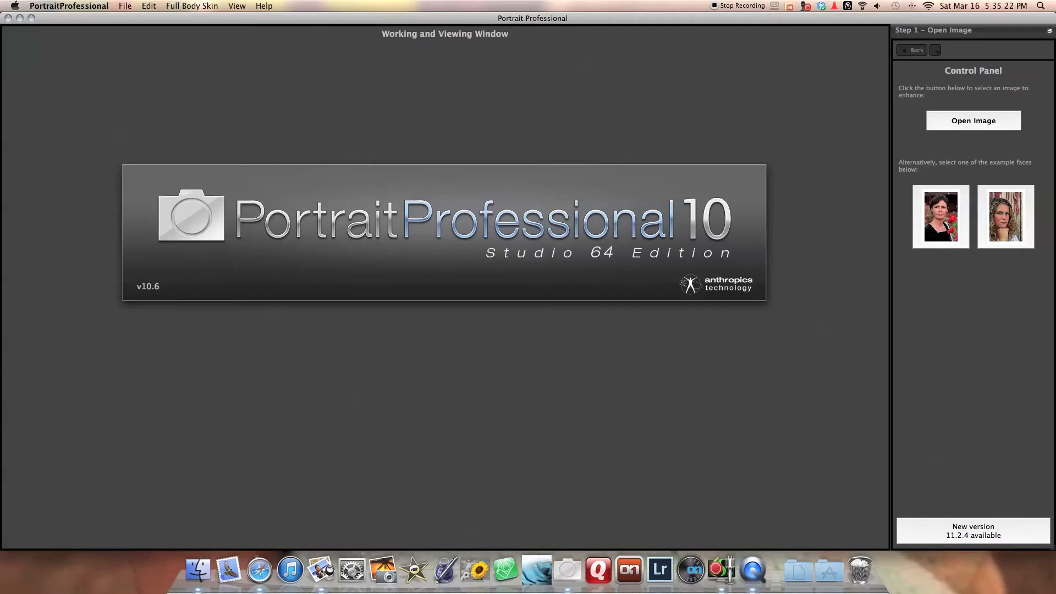
Open the portrait untitled-363.jpg and close its file Info window behind the editor
drag(1055, 459, 851, 405)
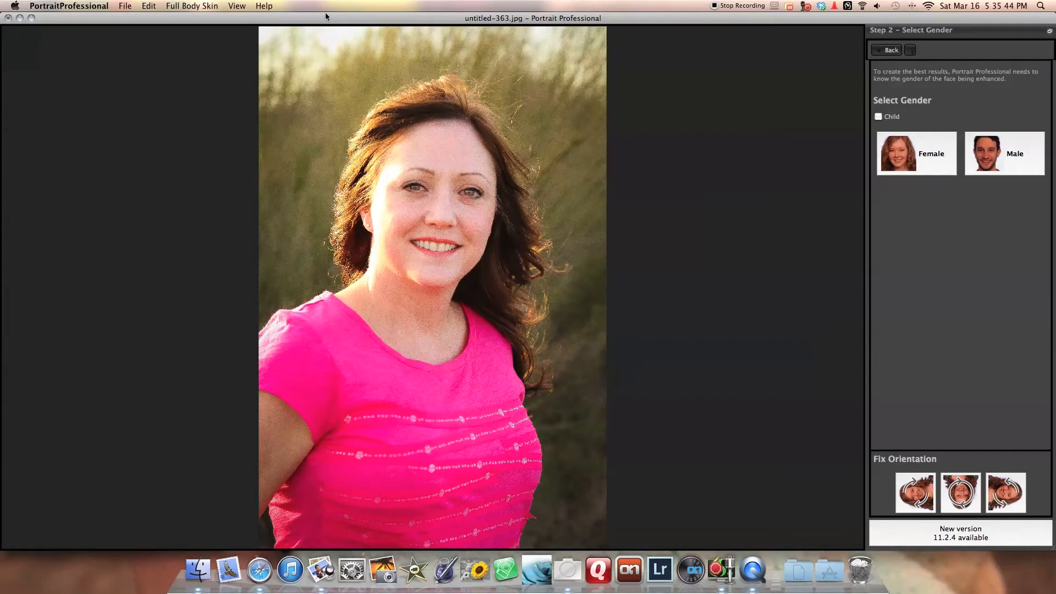
drag(270, 19, 494, 22)
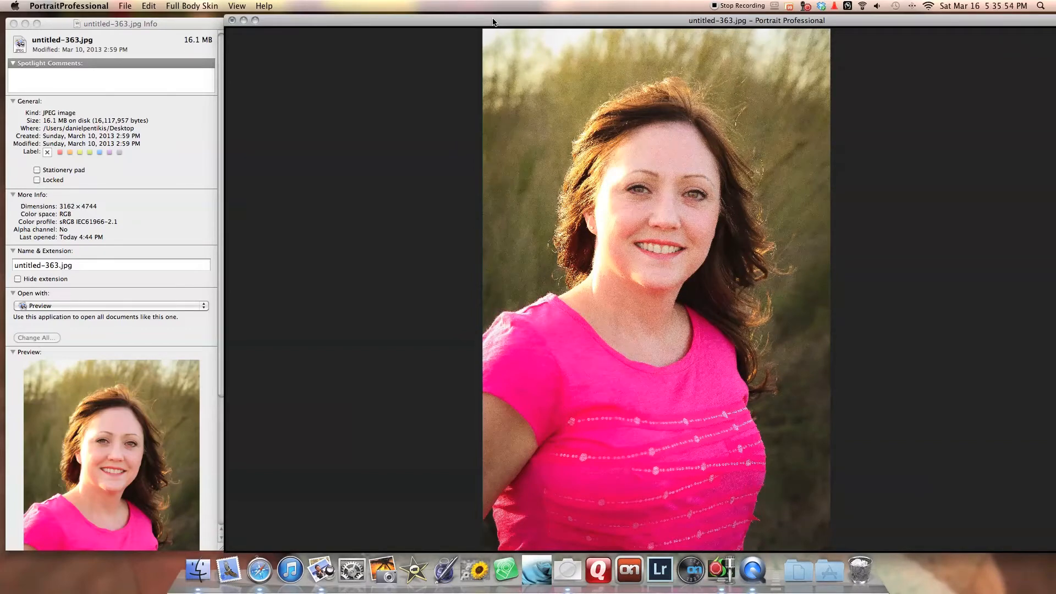
click(14, 24)
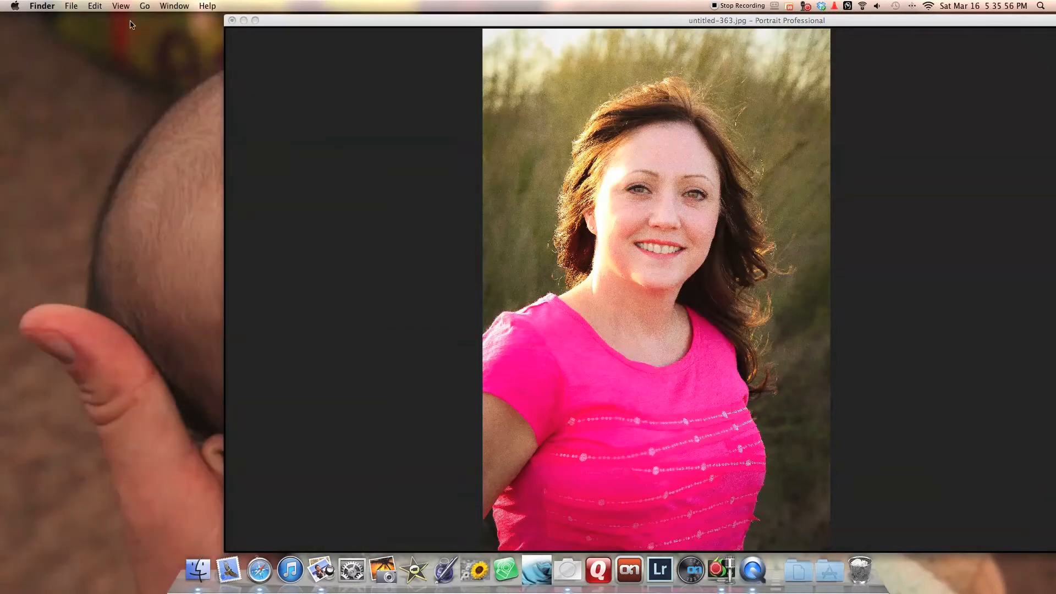
drag(294, 20, 66, 12)
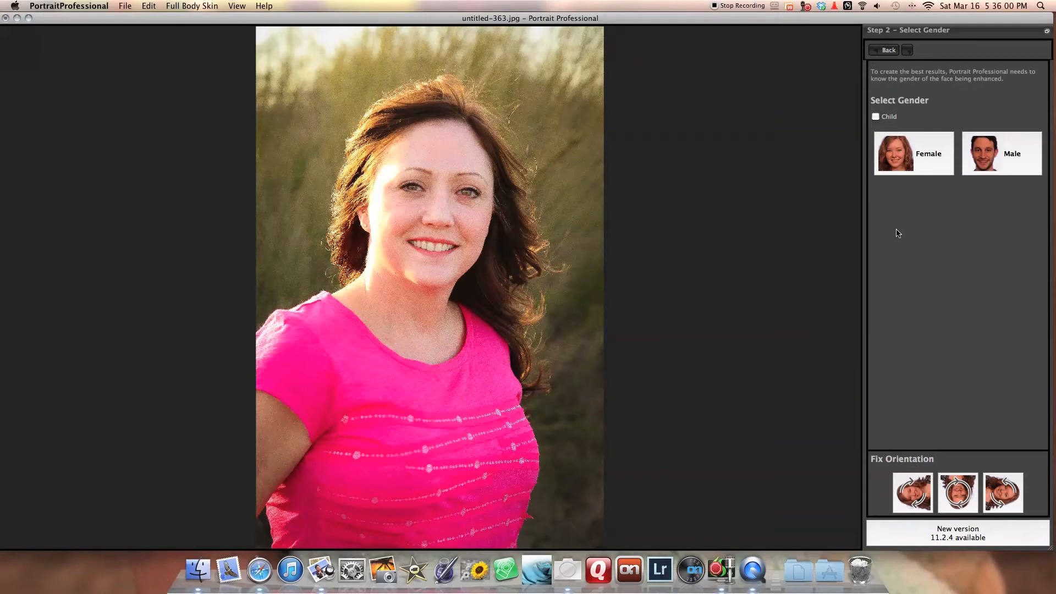
Set the subject's gender to Female and mark the outer eye corners, nose tip and both mouth corners
click(906, 167)
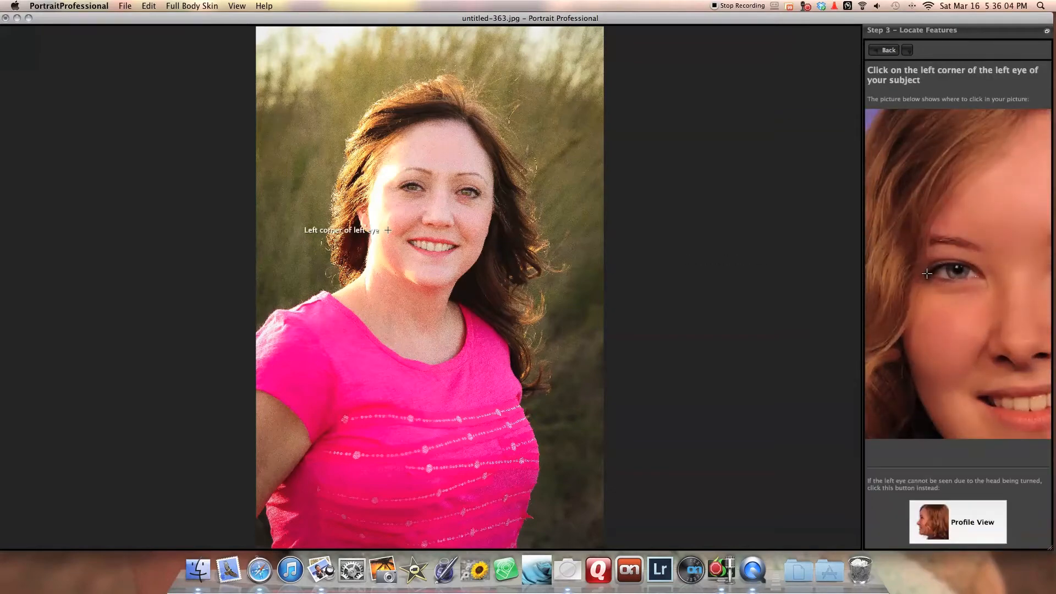
click(400, 188)
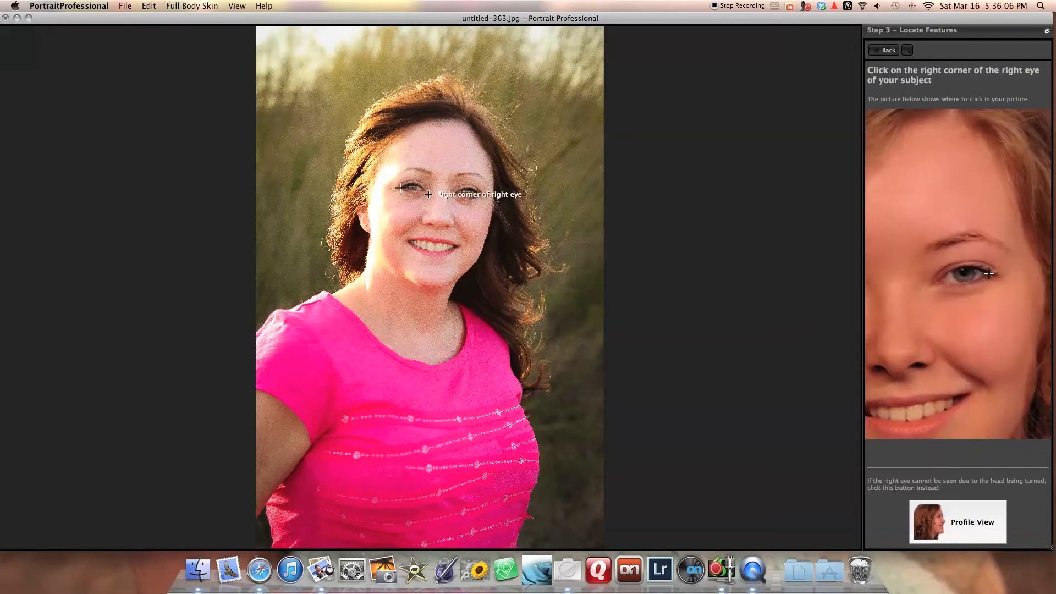
click(478, 194)
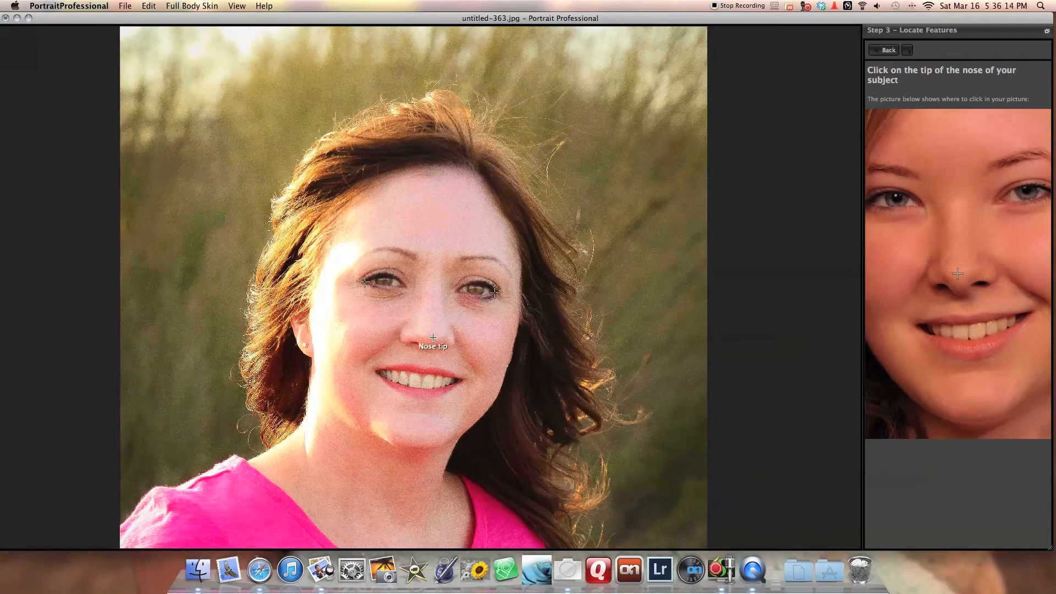
click(431, 337)
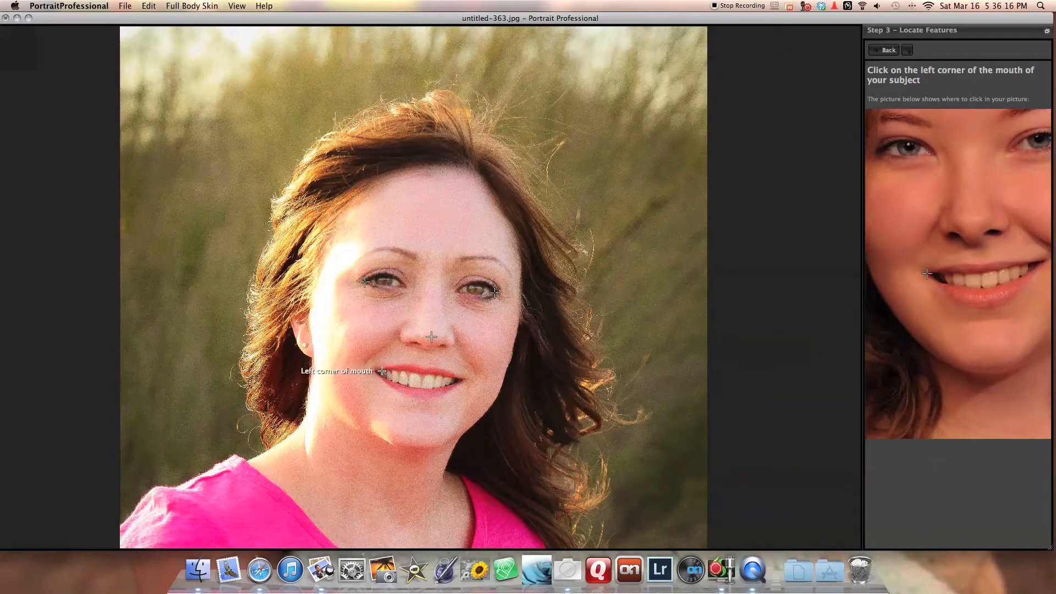
click(375, 371)
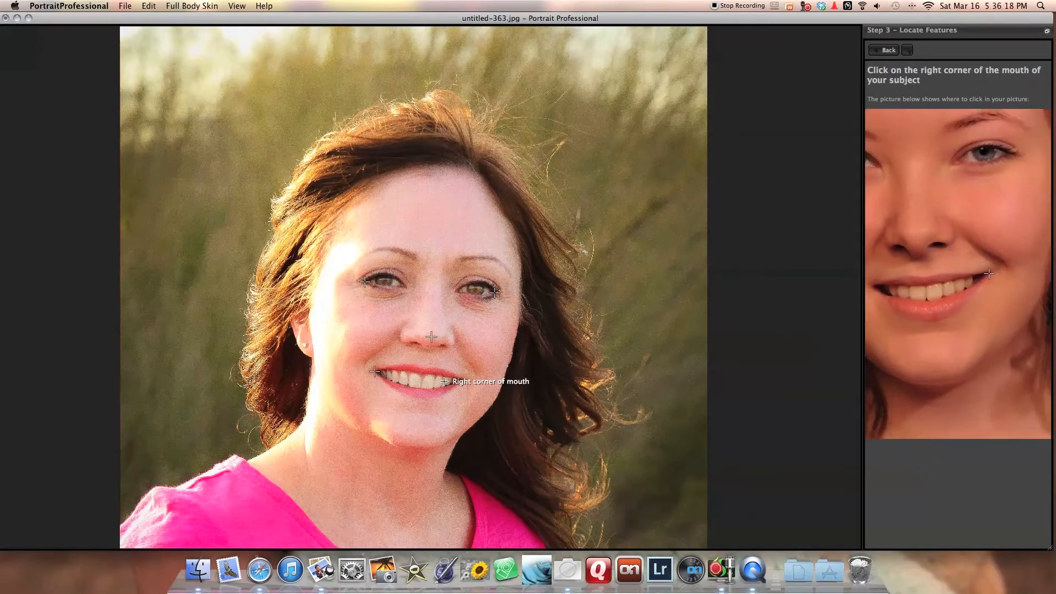
click(462, 380)
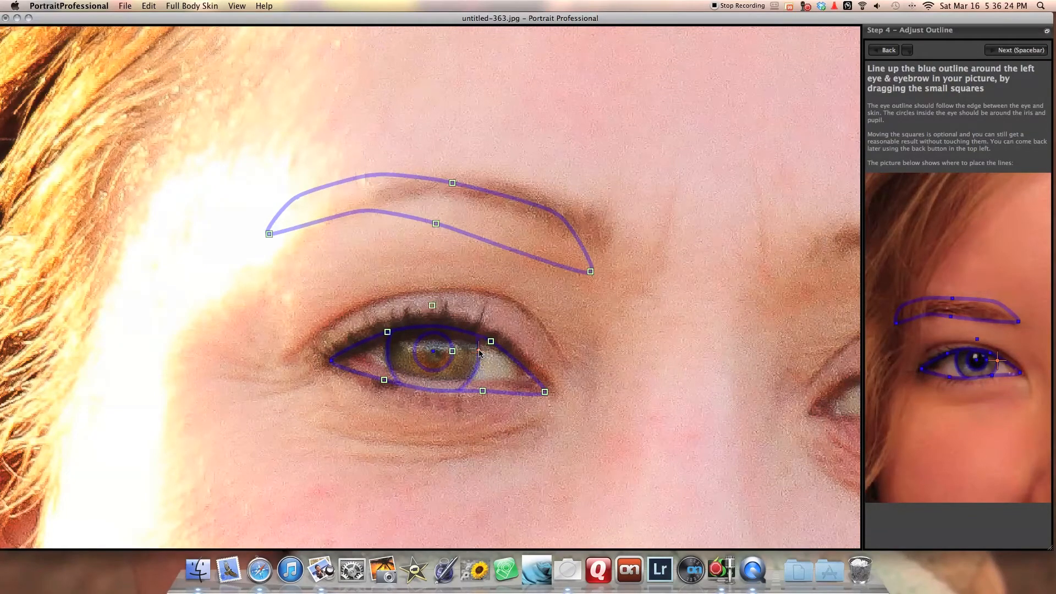
Fit the left eye outline to the eye's corners and lid edges
drag(536, 391, 541, 389)
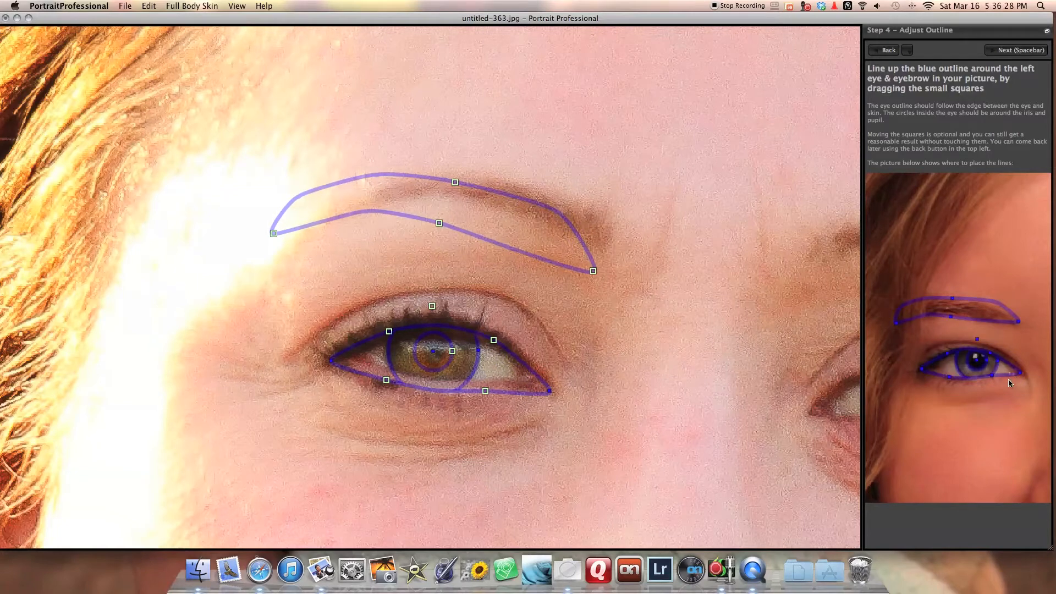
drag(387, 380, 391, 372)
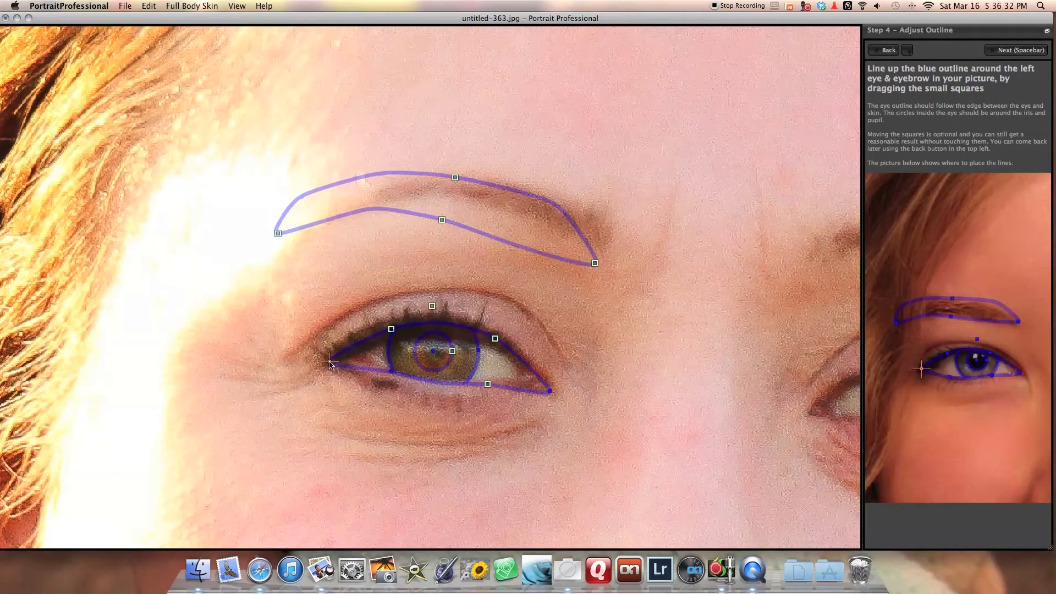
drag(329, 362, 341, 359)
drag(394, 331, 389, 332)
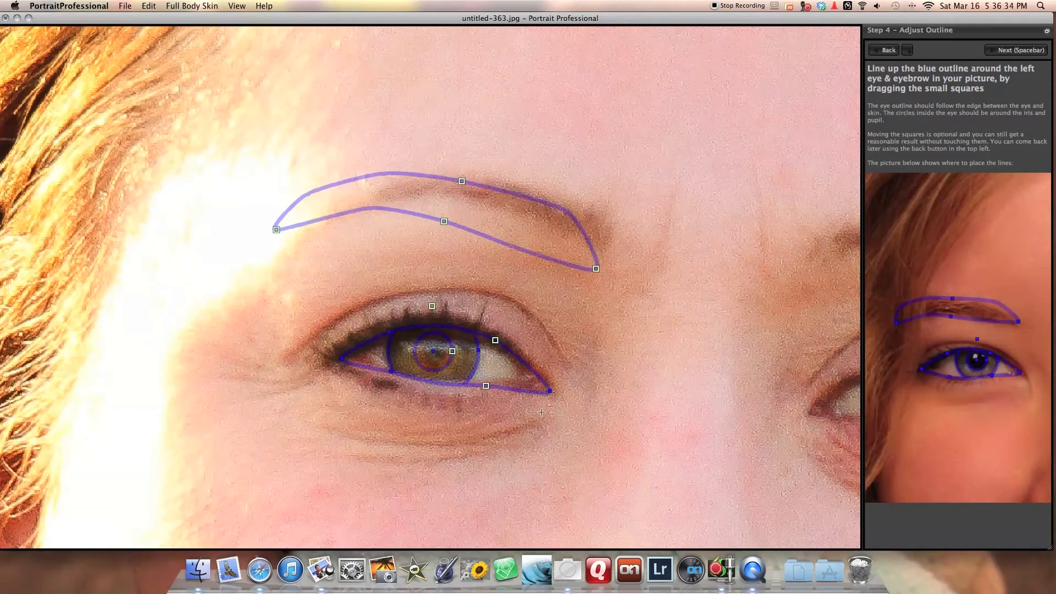
drag(486, 385, 546, 388)
Align both ends of the left eyebrow outline with the brow and proceed to the right eye
drag(603, 271, 630, 256)
drag(274, 220, 313, 230)
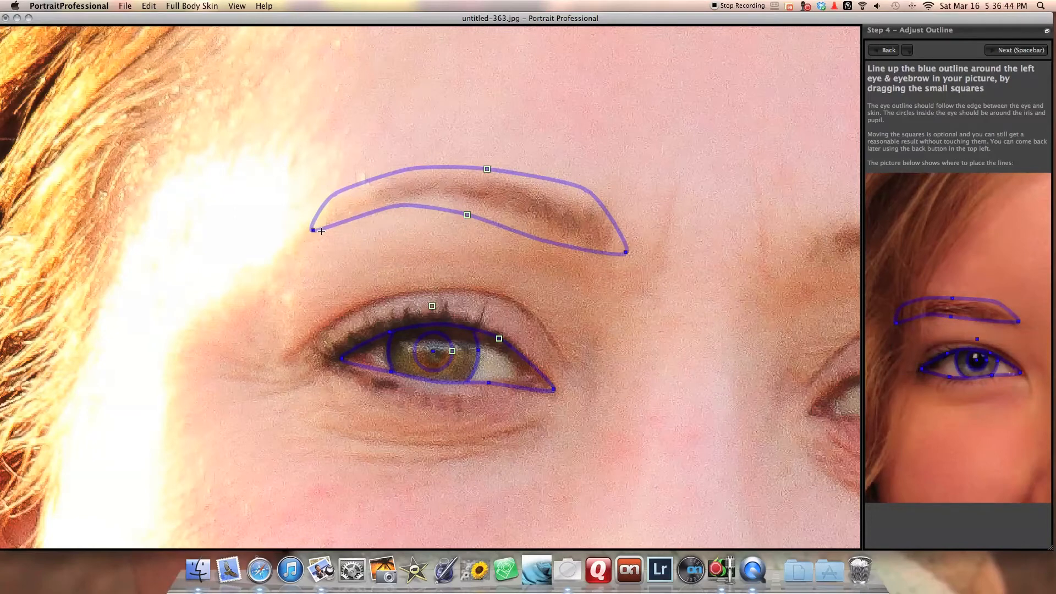
key(space)
Align the right eyebrow outline's ends and the eye's outer corner, and proceed to the mouth and nose
drag(313, 235, 291, 229)
drag(566, 267, 555, 261)
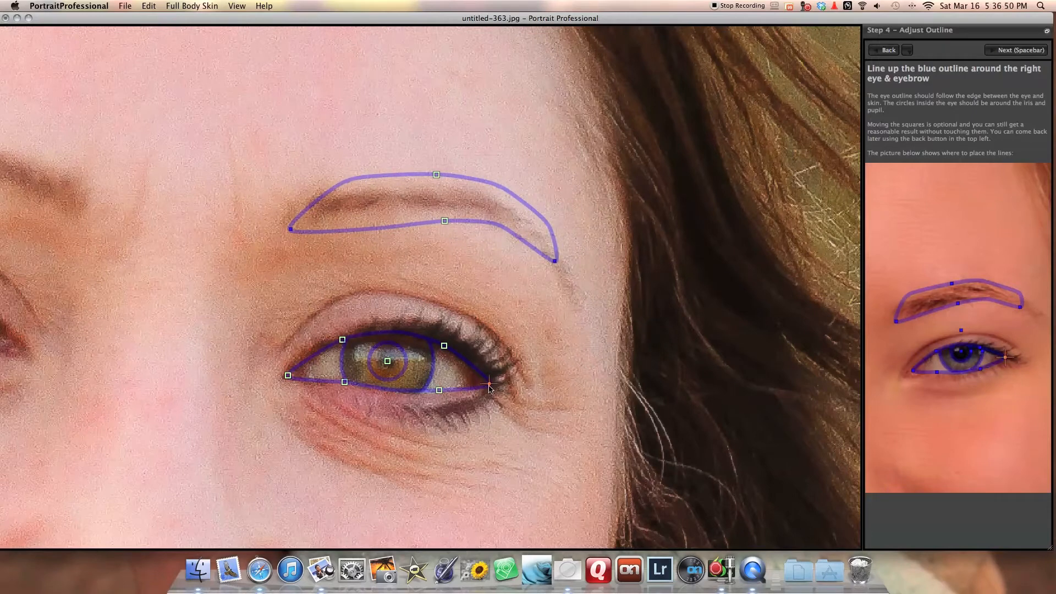
drag(488, 385, 485, 386)
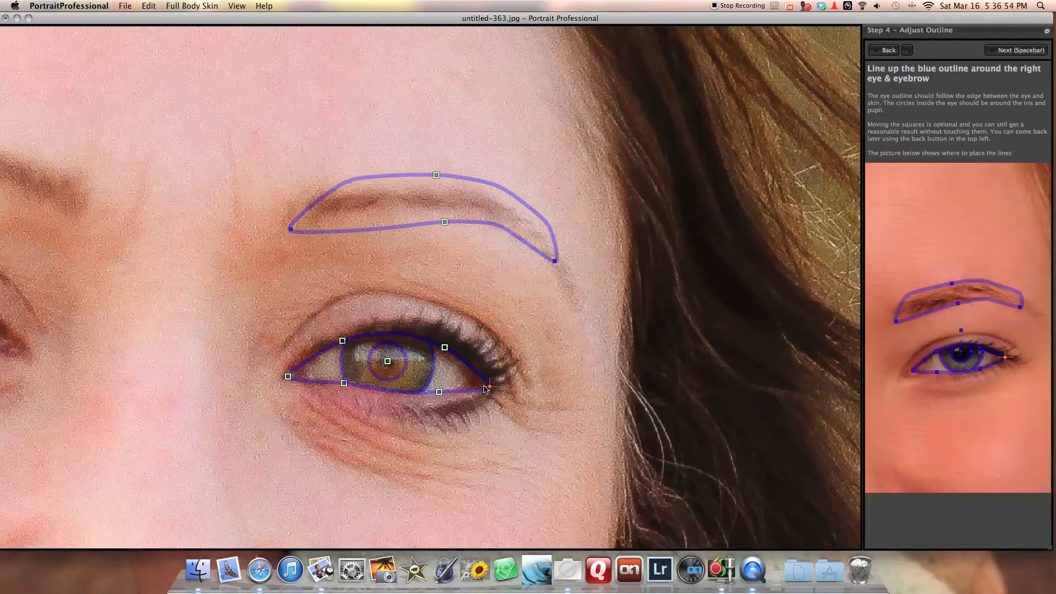
key(space)
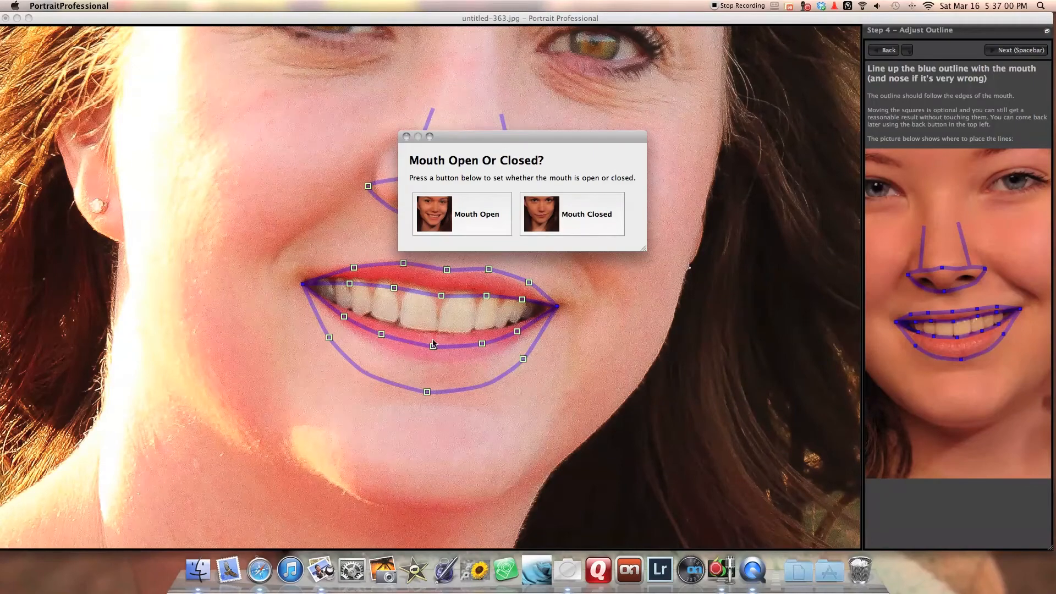
Specify that the mouth is open and fit the nose outline to the base and sides of the nose
click(467, 223)
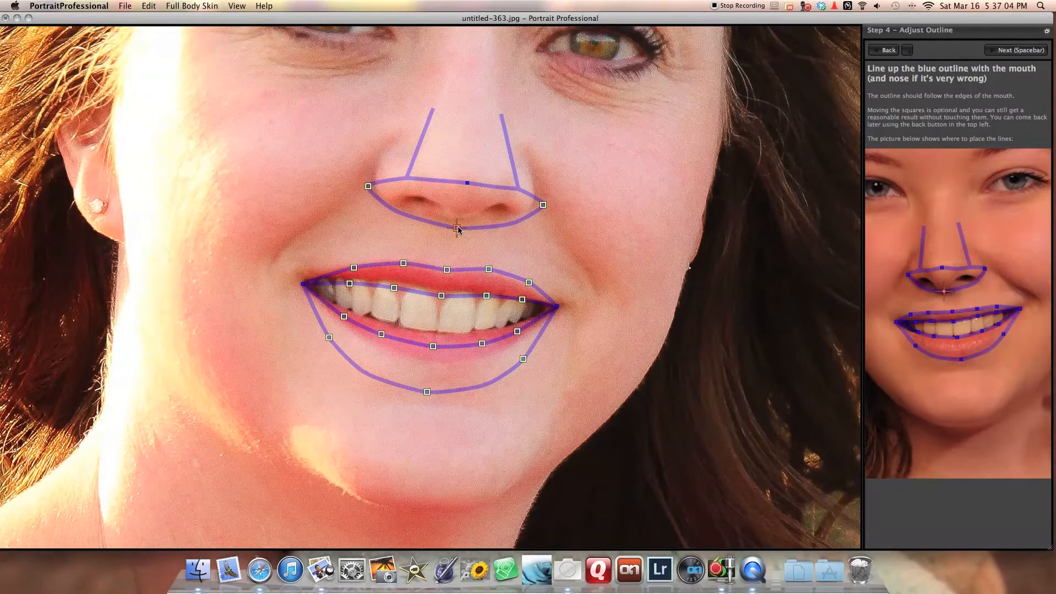
drag(457, 228, 458, 223)
drag(544, 202, 532, 204)
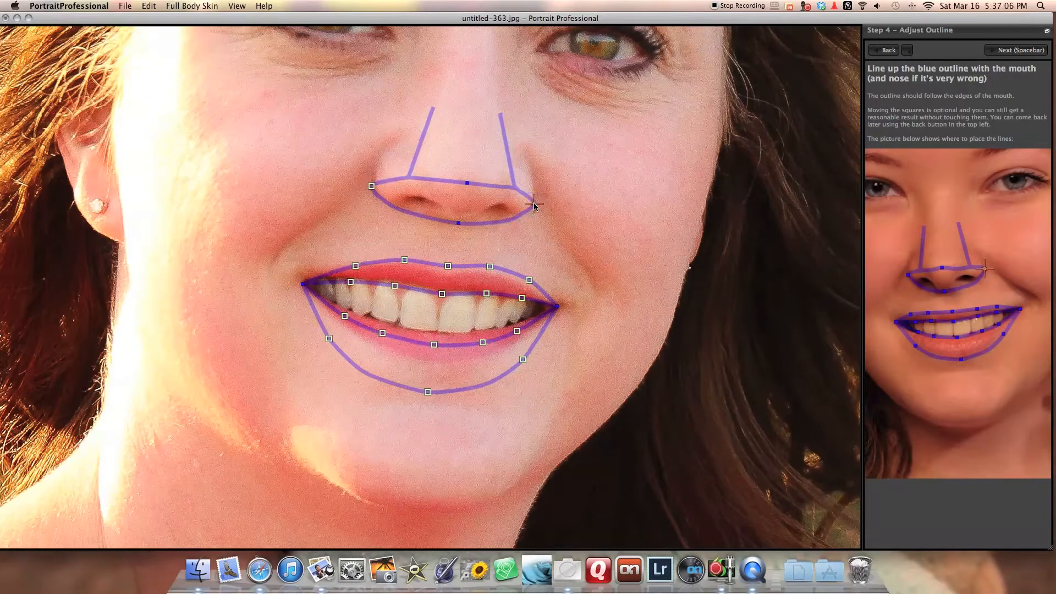
drag(372, 186, 379, 188)
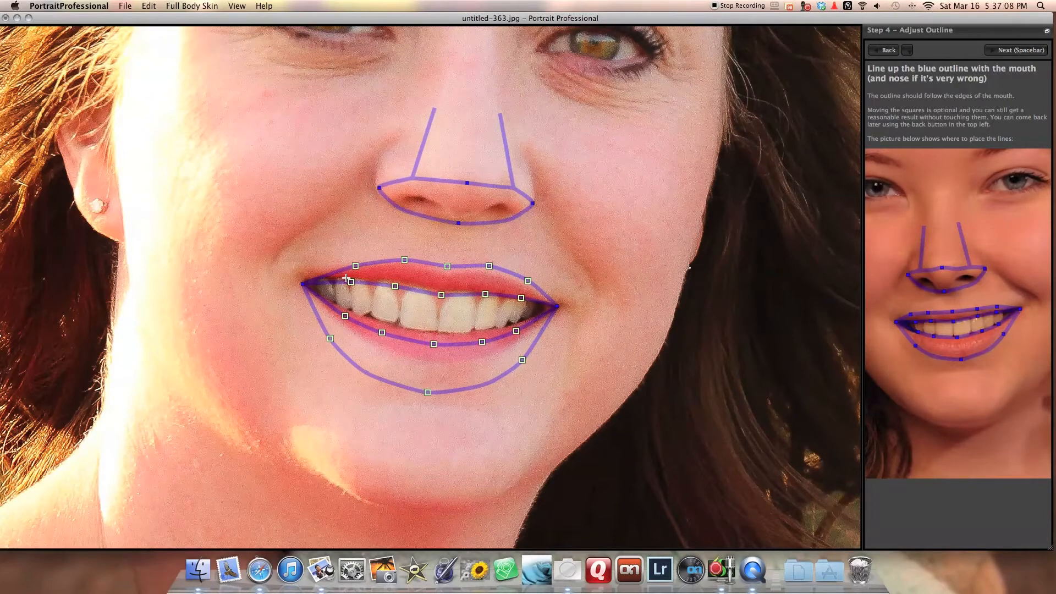
Fit the upper lip outline to the lip's outer edge and its border with the teeth
drag(395, 289, 445, 269)
drag(527, 282, 523, 285)
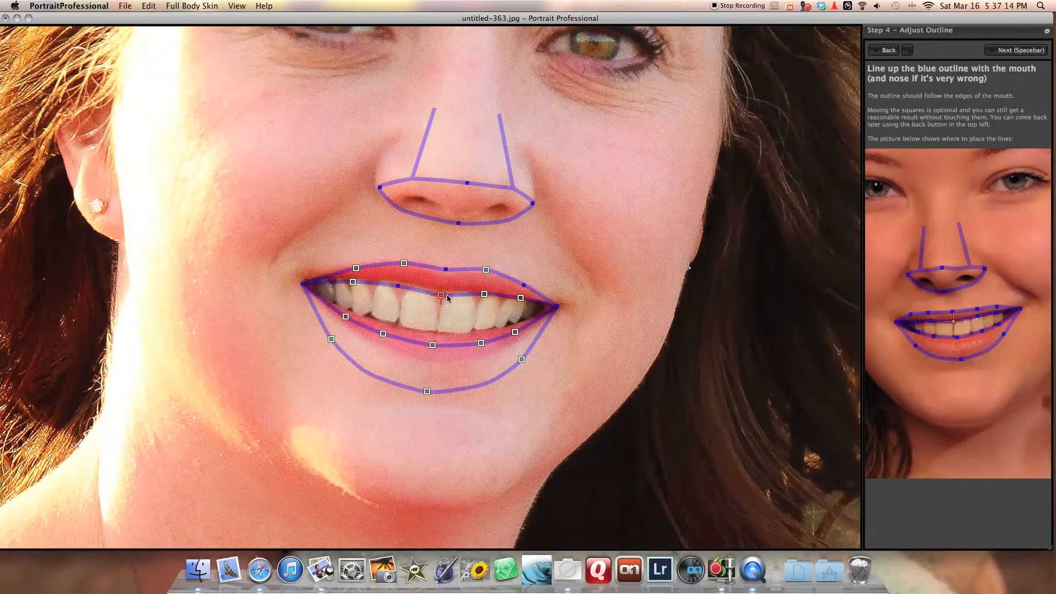
drag(440, 295, 443, 292)
Fit the inner and outer edges of the lower lip outline to the lip and proceed to the face outline
drag(433, 345, 442, 333)
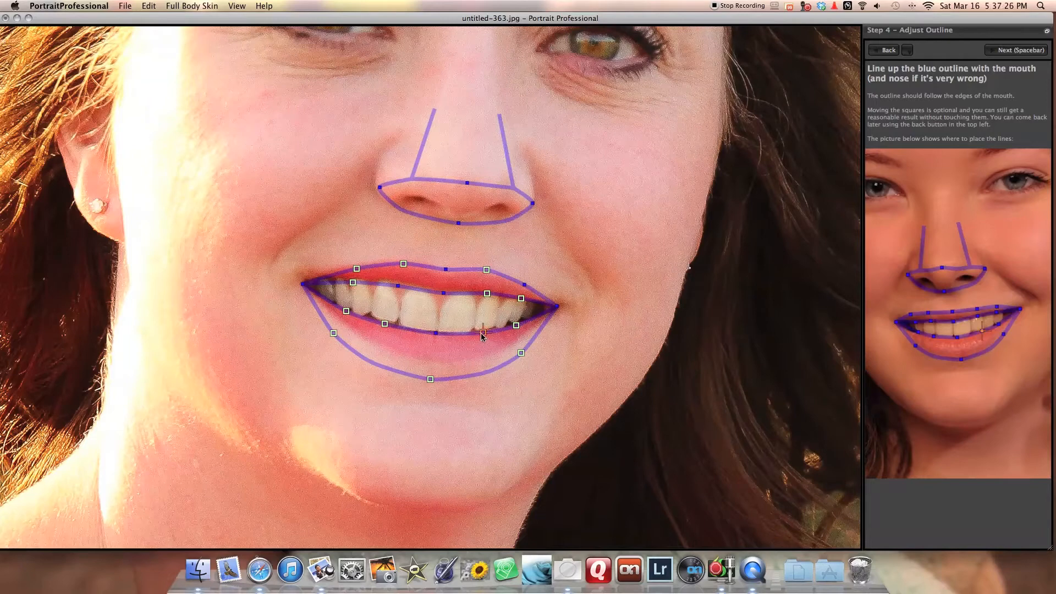
drag(482, 334, 480, 333)
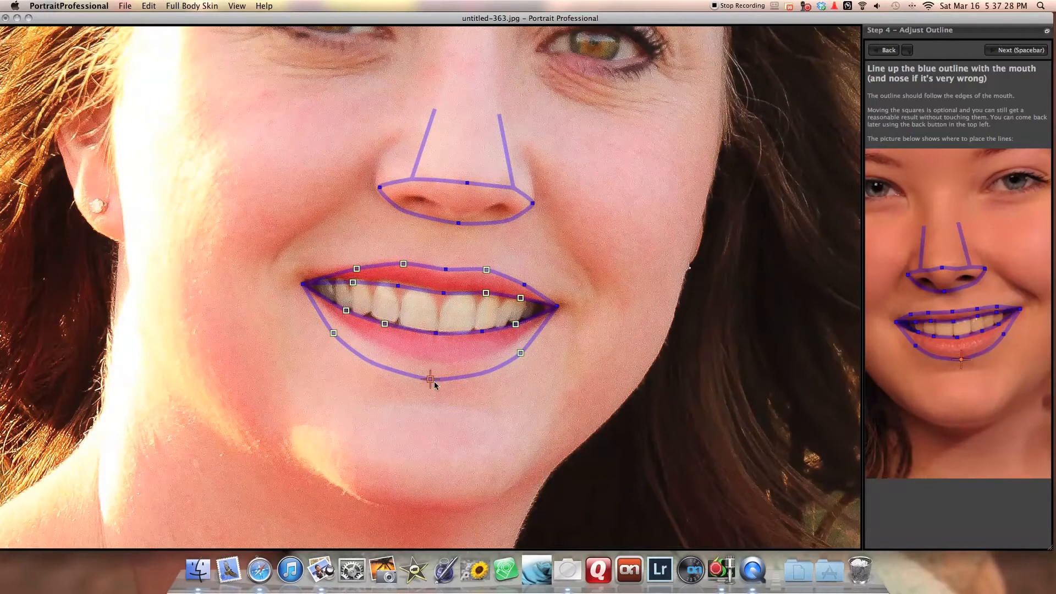
drag(431, 380, 437, 364)
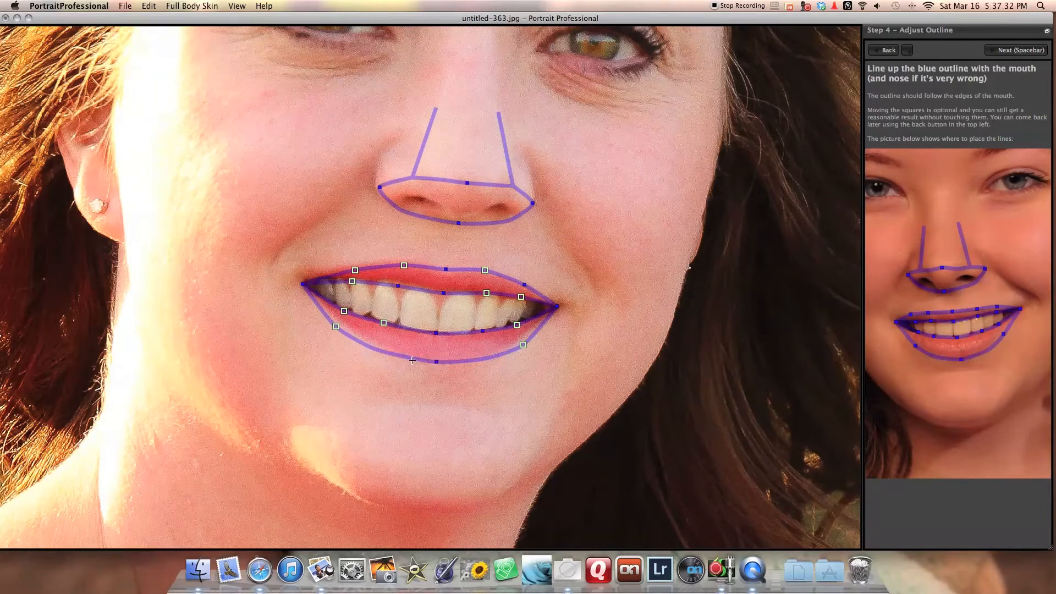
drag(335, 327, 337, 324)
drag(523, 343, 522, 340)
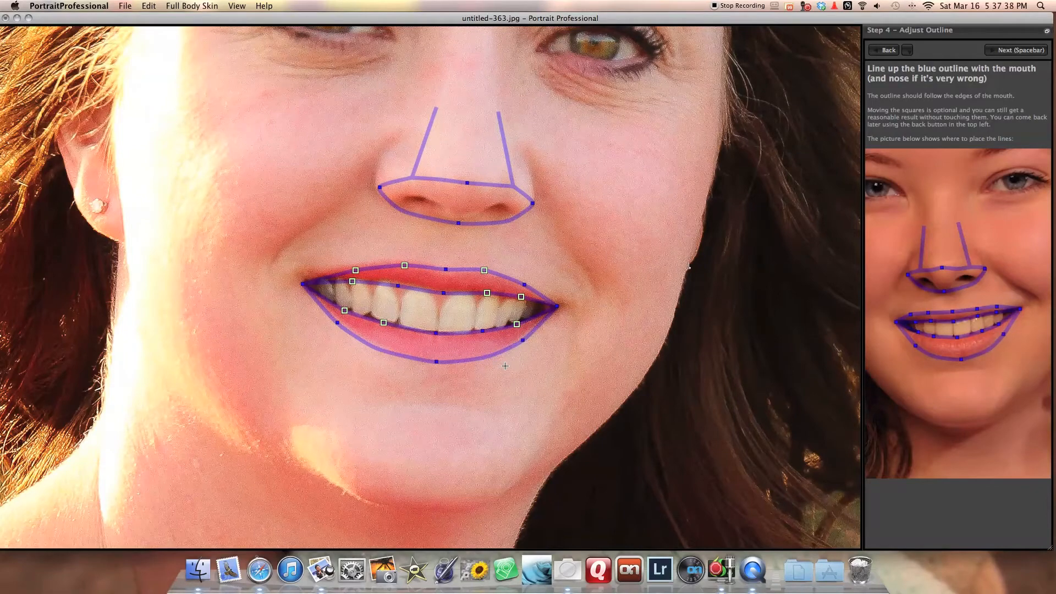
key(space)
Align the face outline with the left cheek, right jaw and hairline, and proceed to enhancing the photo
drag(306, 325, 296, 325)
drag(499, 427, 497, 422)
drag(460, 107, 455, 100)
key(space)
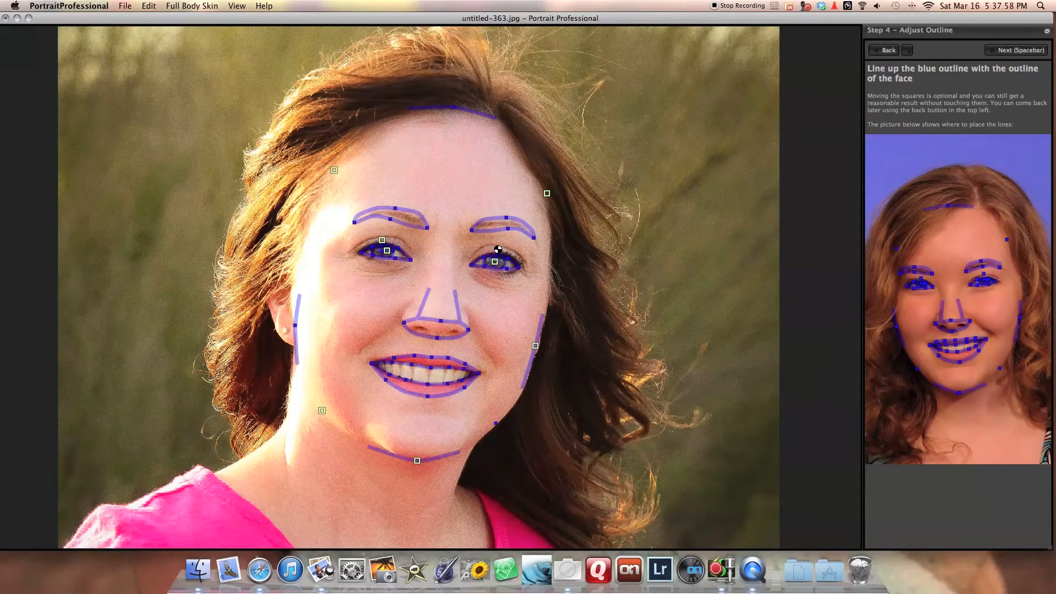
key(space)
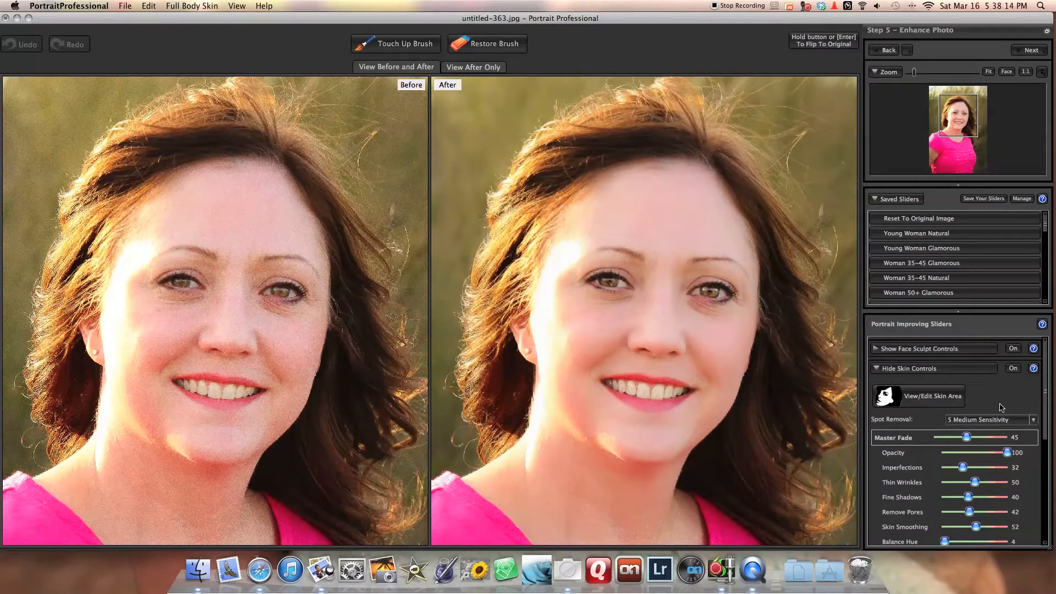
Open the skin area for editing and extend it over missed parts of the face, neck and chest
click(944, 404)
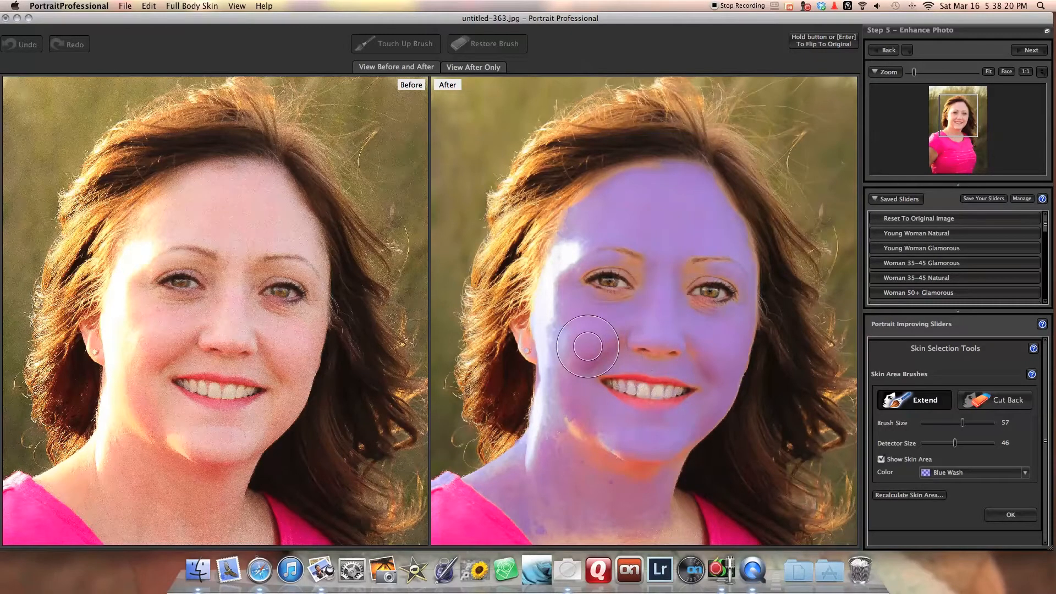
drag(644, 346, 677, 347)
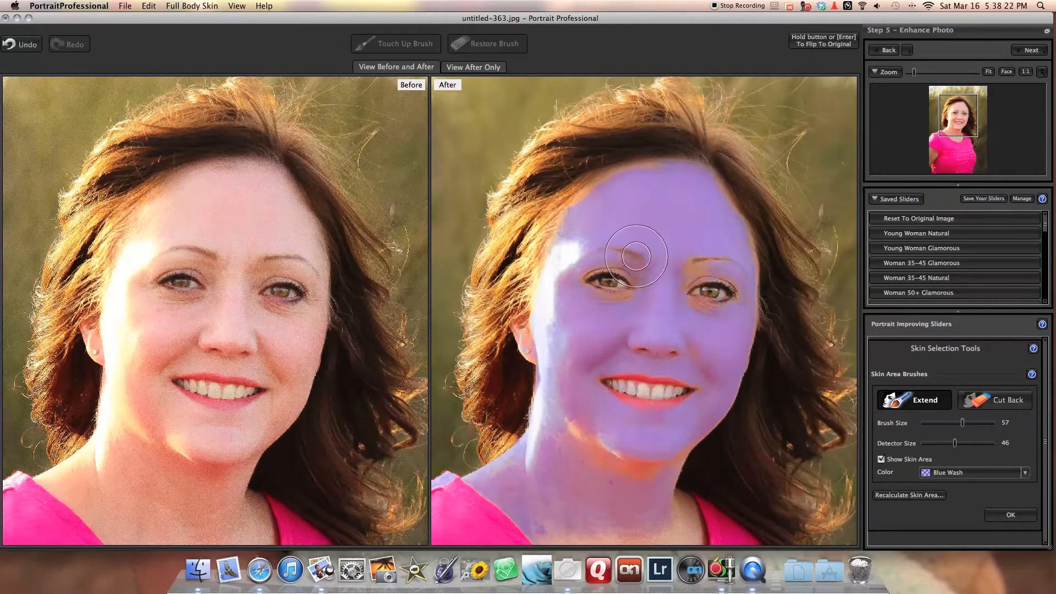
mouse_move(649, 254)
mouse_down()
mouse_move(697, 273)
mouse_move(713, 256)
mouse_move(720, 223)
mouse_move(692, 187)
mouse_up()
mouse_move(602, 404)
mouse_down()
mouse_move(580, 441)
mouse_move(627, 461)
mouse_move(691, 439)
mouse_move(584, 464)
mouse_move(565, 484)
mouse_move(687, 459)
mouse_move(684, 331)
mouse_up()
key(Escape)
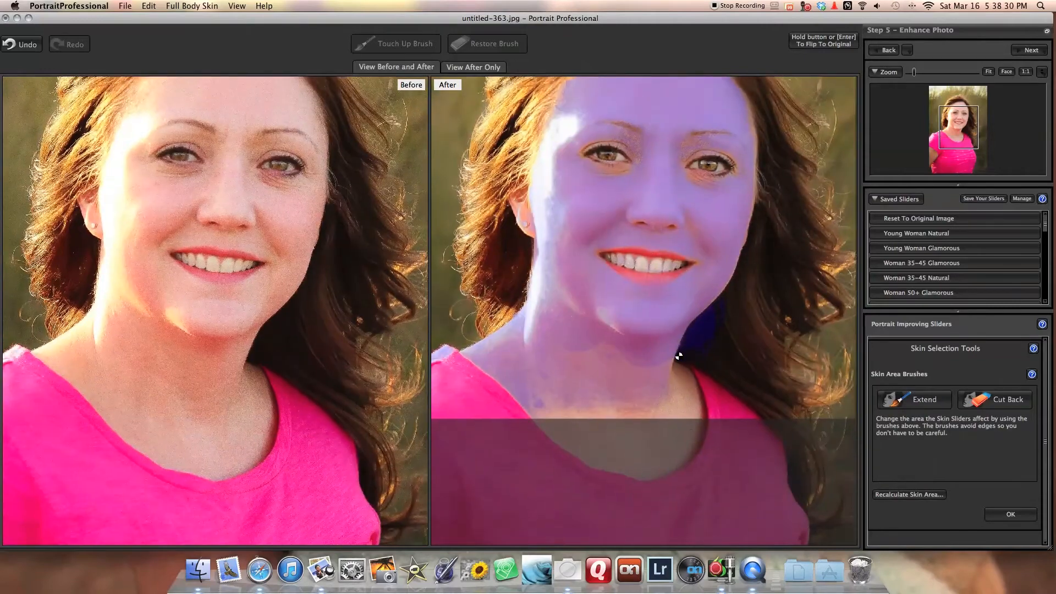
mouse_move(563, 389)
mouse_down()
mouse_move(594, 434)
mouse_move(672, 436)
mouse_move(668, 378)
mouse_move(628, 411)
mouse_move(599, 371)
mouse_move(596, 330)
mouse_move(588, 364)
mouse_move(588, 349)
mouse_move(621, 364)
mouse_up()
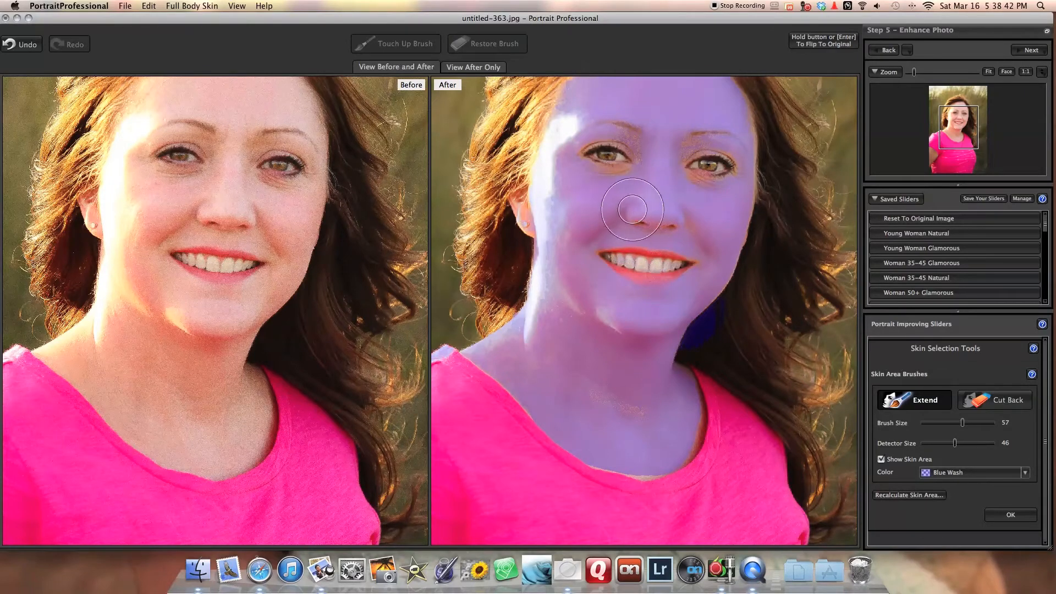
Set the Extend brush size to 43 and brush the skin area under the right eye and beside the neck
drag(953, 425, 952, 425)
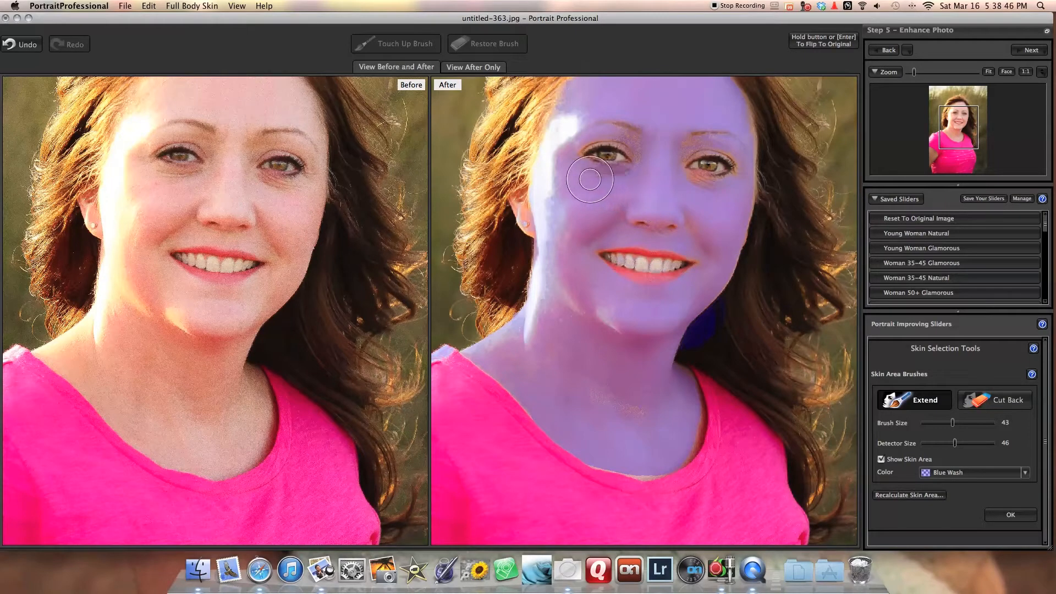
drag(678, 186, 698, 185)
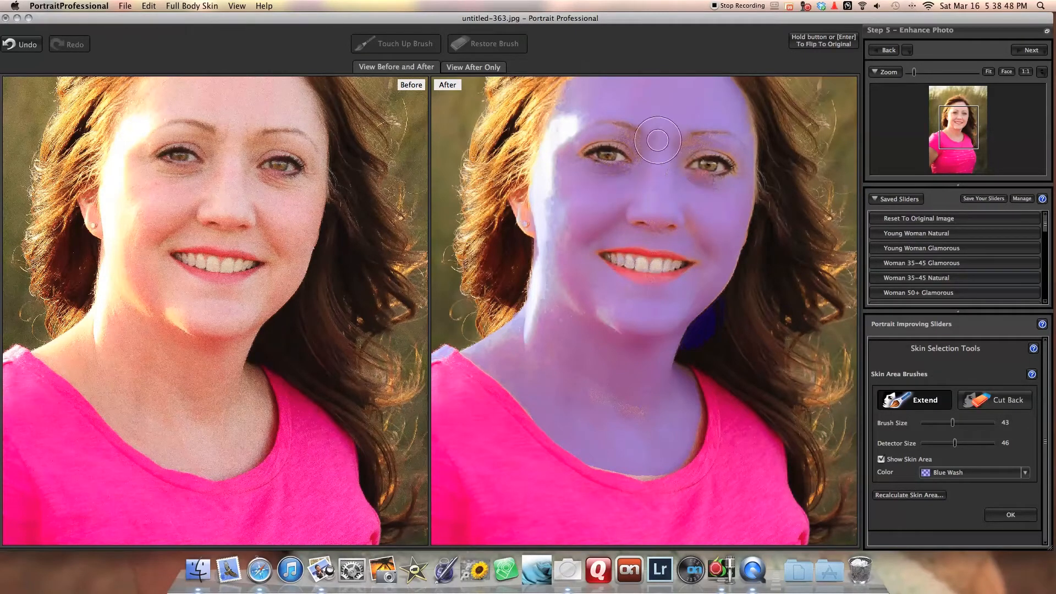
key(space)
drag(664, 150, 658, 262)
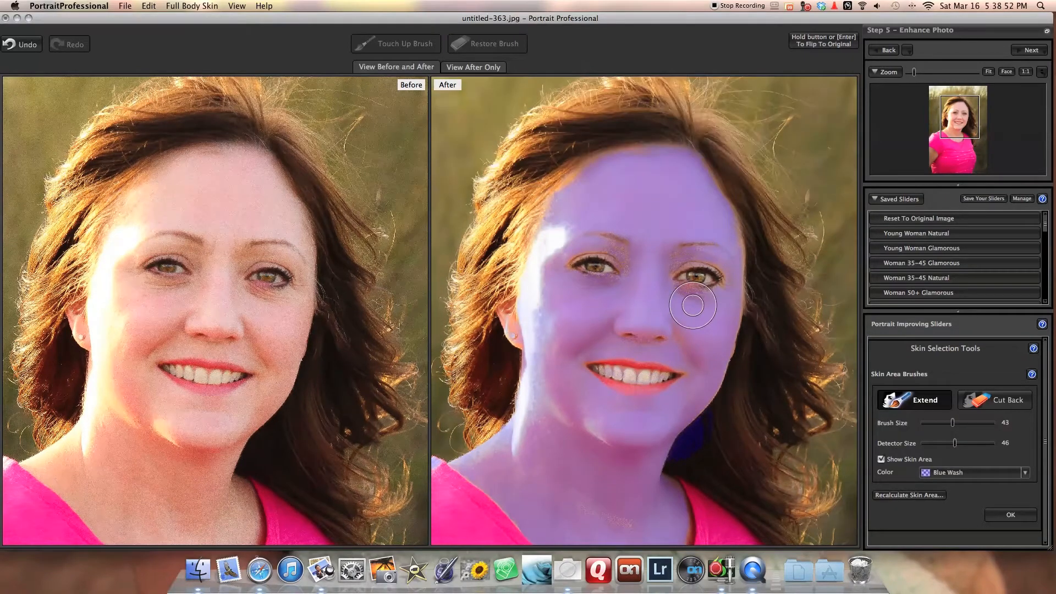
drag(695, 440, 690, 448)
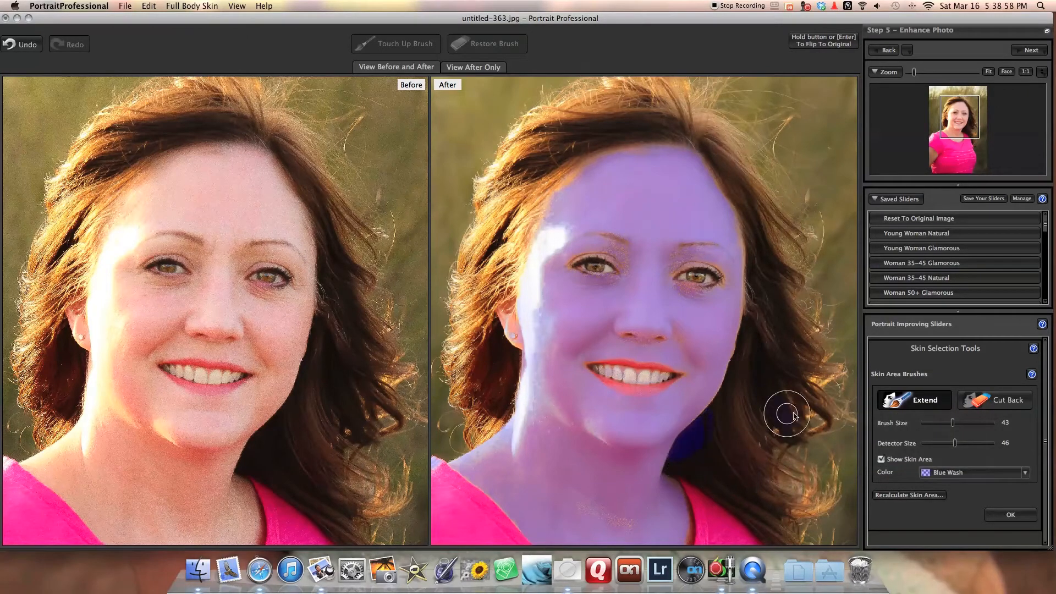
Cut back the skin area from the hair beside the neck and confirm the skin selection
click(1002, 409)
mouse_move(686, 463)
mouse_down()
mouse_move(710, 430)
mouse_move(698, 437)
mouse_move(710, 416)
mouse_move(679, 450)
mouse_up()
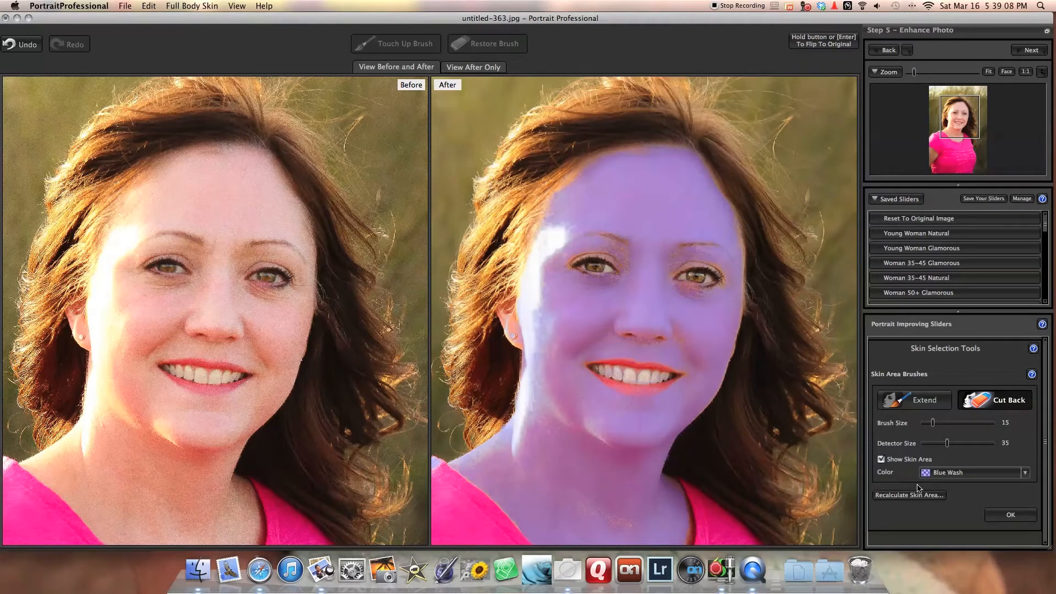
click(1003, 520)
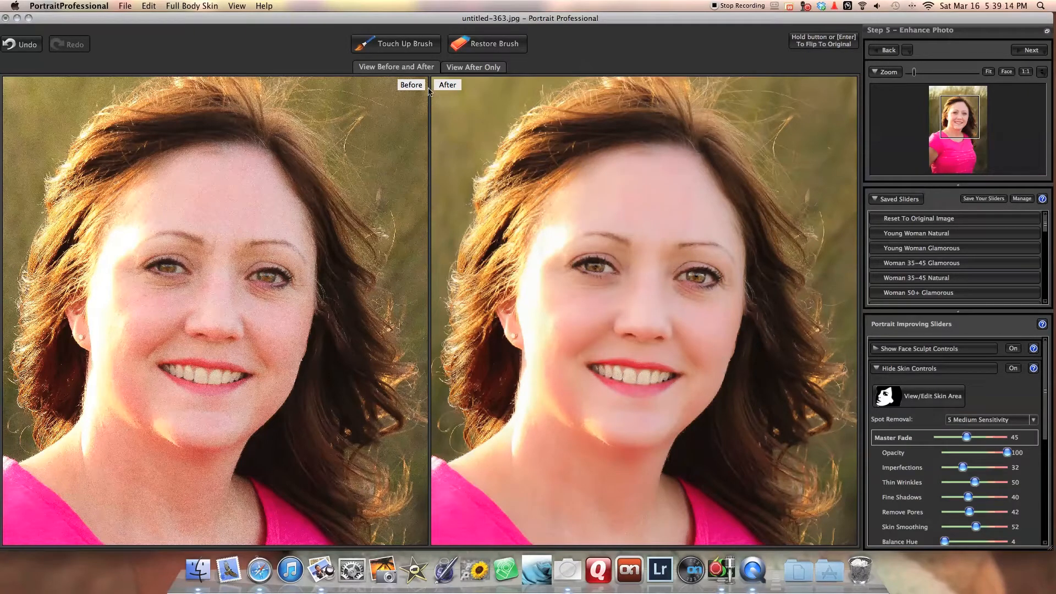
Select the Touch Up Brush, and set the skin's Balance Hue to 15
click(405, 43)
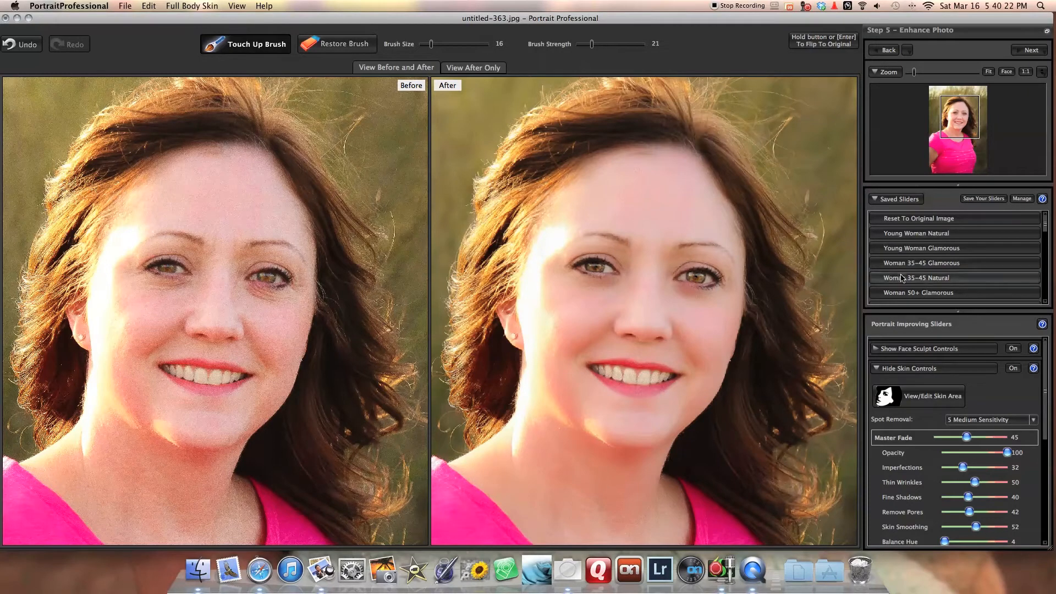
drag(1046, 378, 1047, 412)
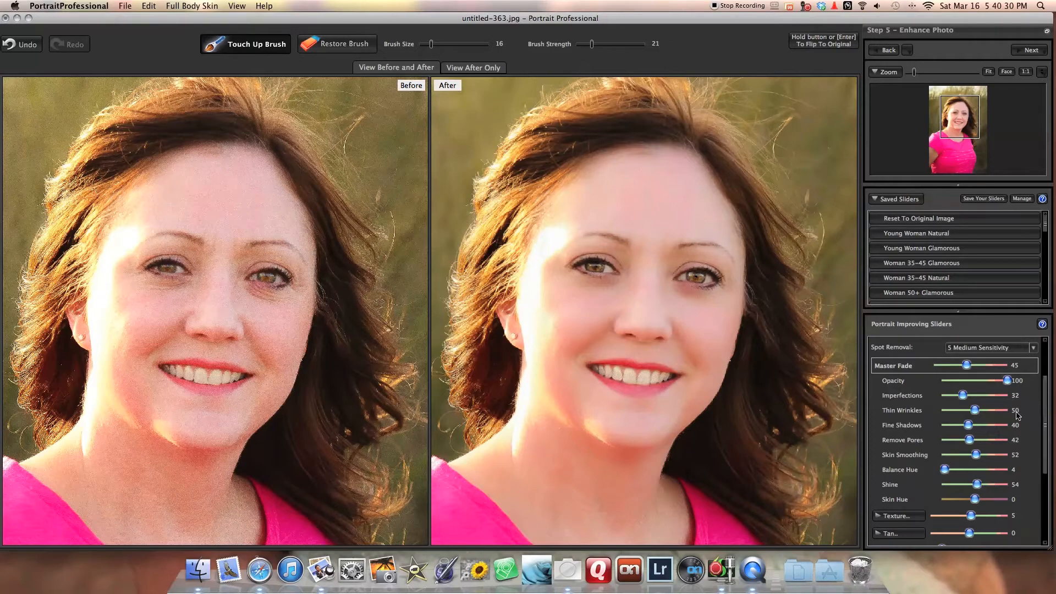
drag(1042, 414, 1045, 421)
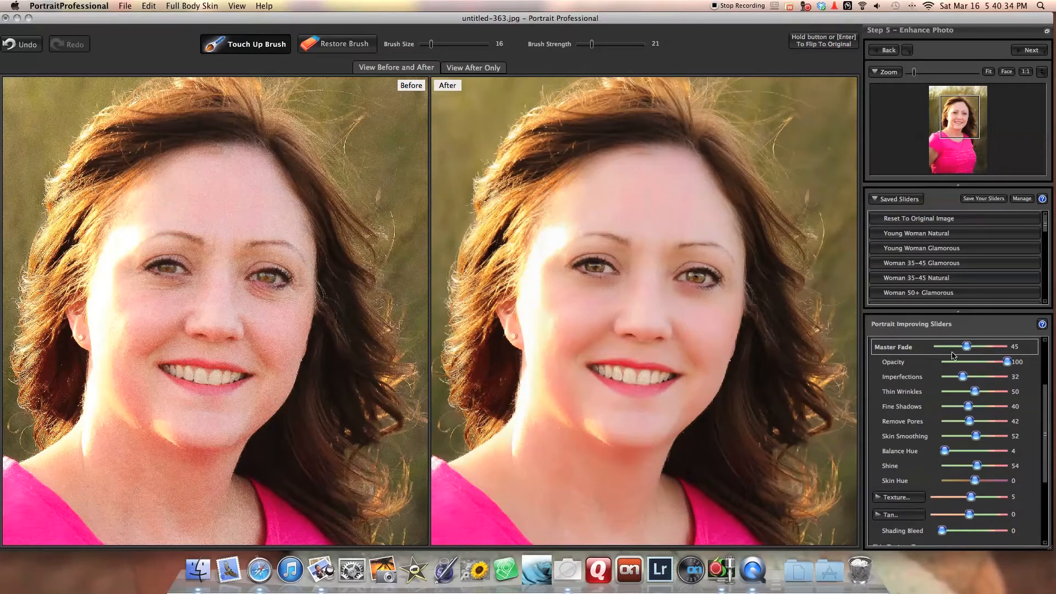
mouse_move(901, 366)
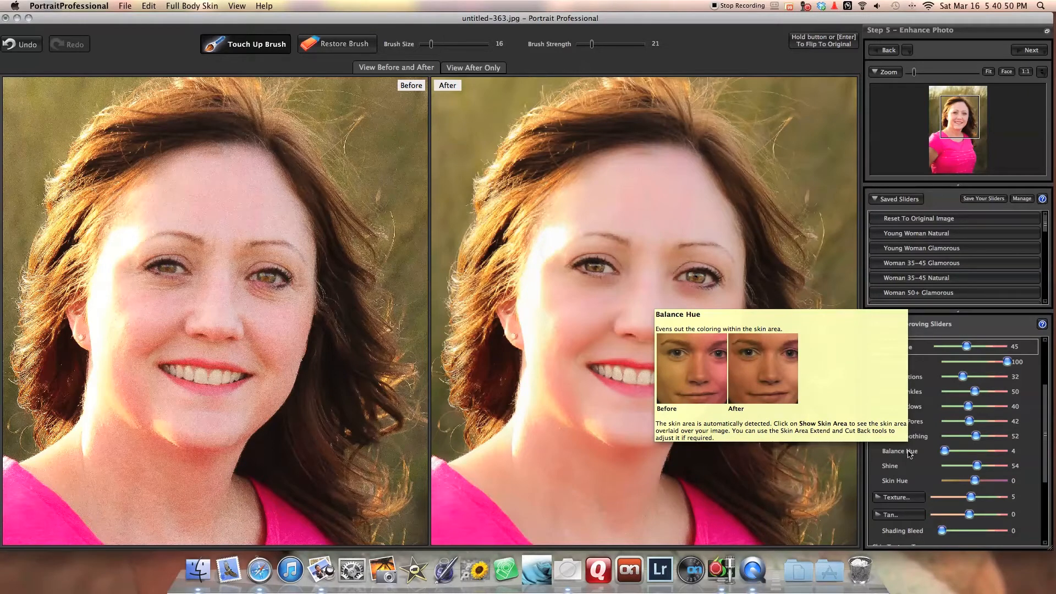
drag(944, 451, 954, 450)
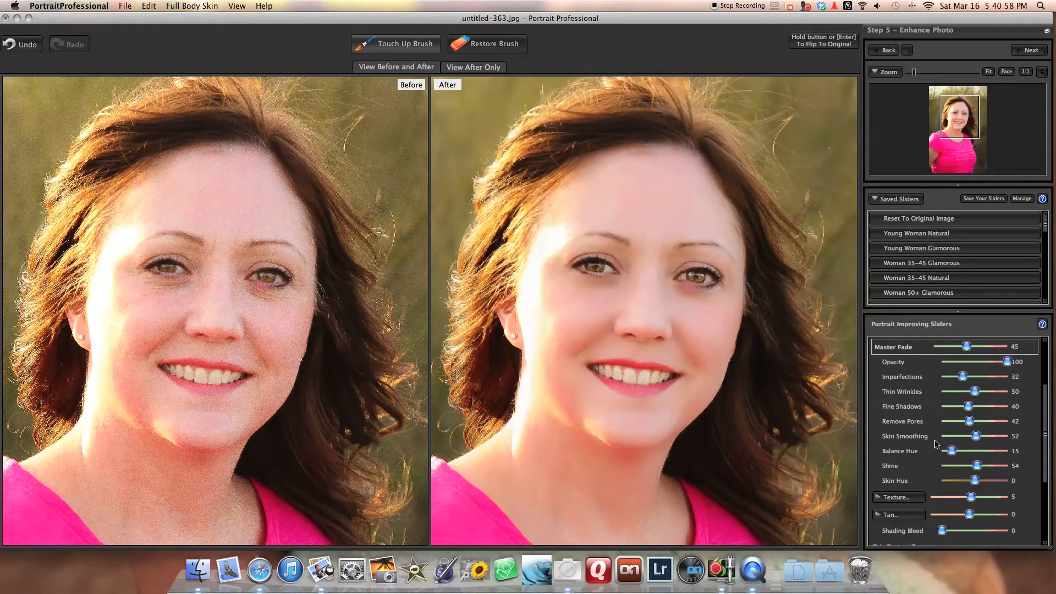
Set the skin's Tan to -45
mouse_move(909, 469)
scroll(887, 444, down, 6)
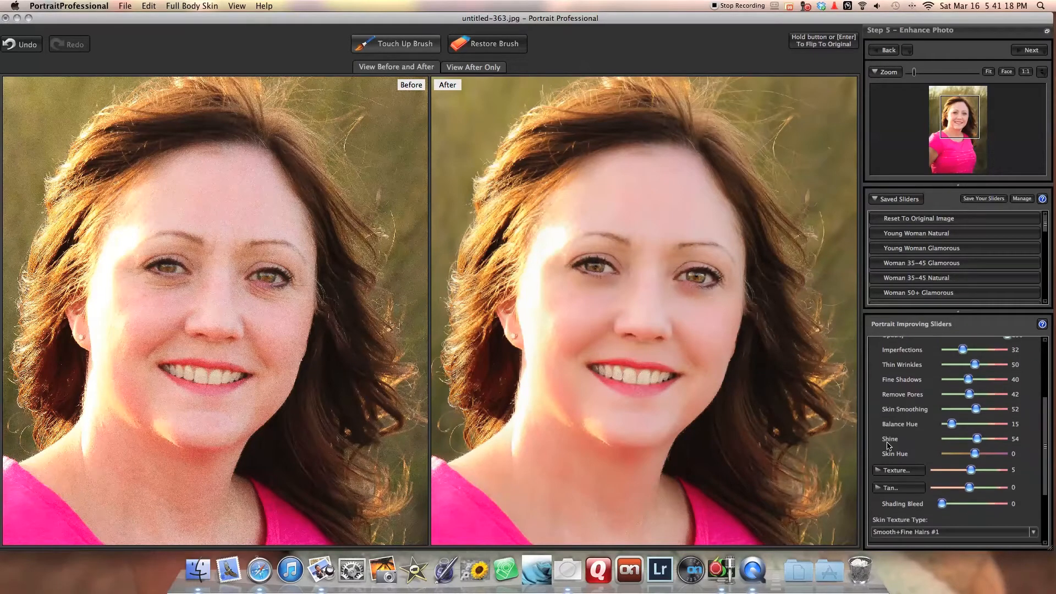
drag(964, 419, 953, 419)
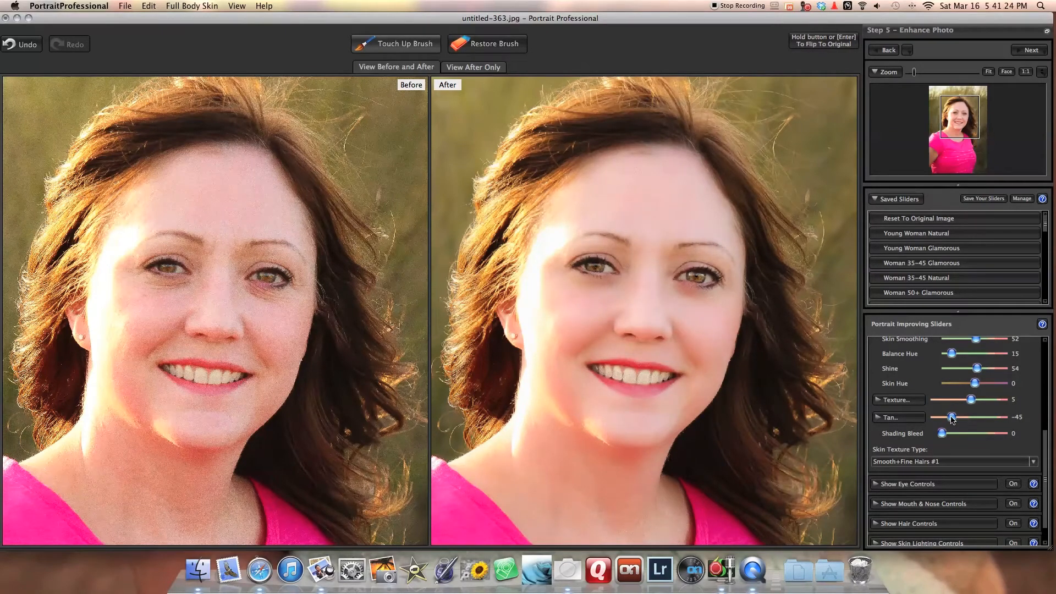
Try a stronger skin Tan of 75 and a lower value, and undo both Tan changes
drag(953, 419, 998, 417)
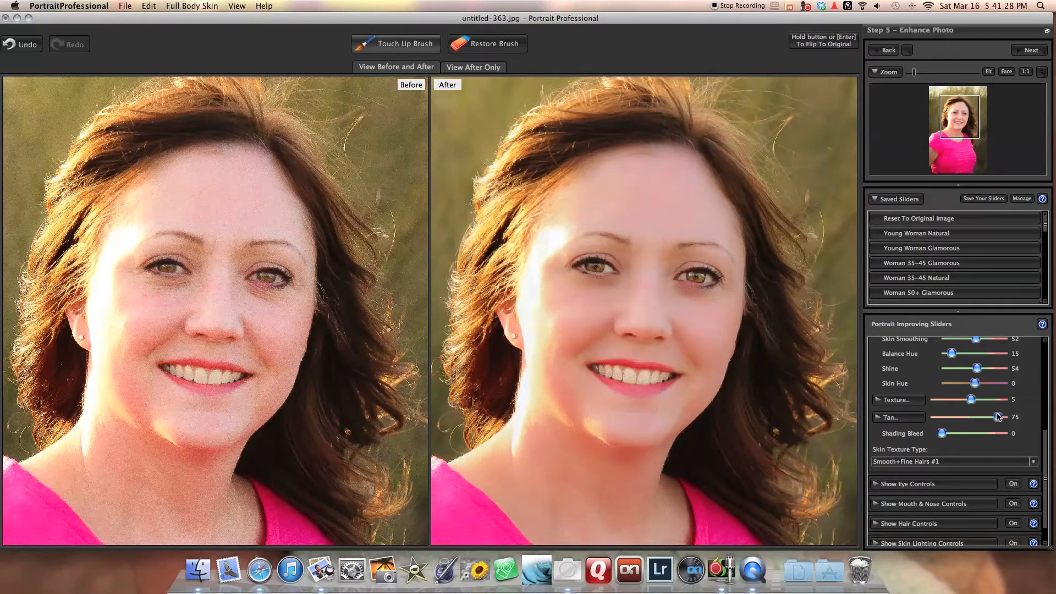
drag(998, 416, 964, 419)
key(super+z)
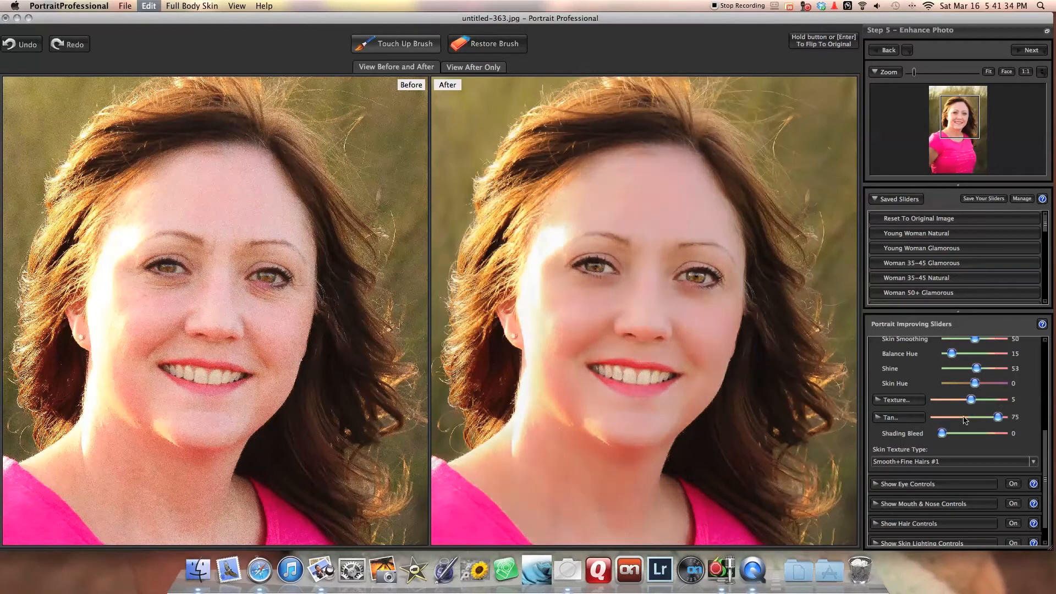
key(super+z)
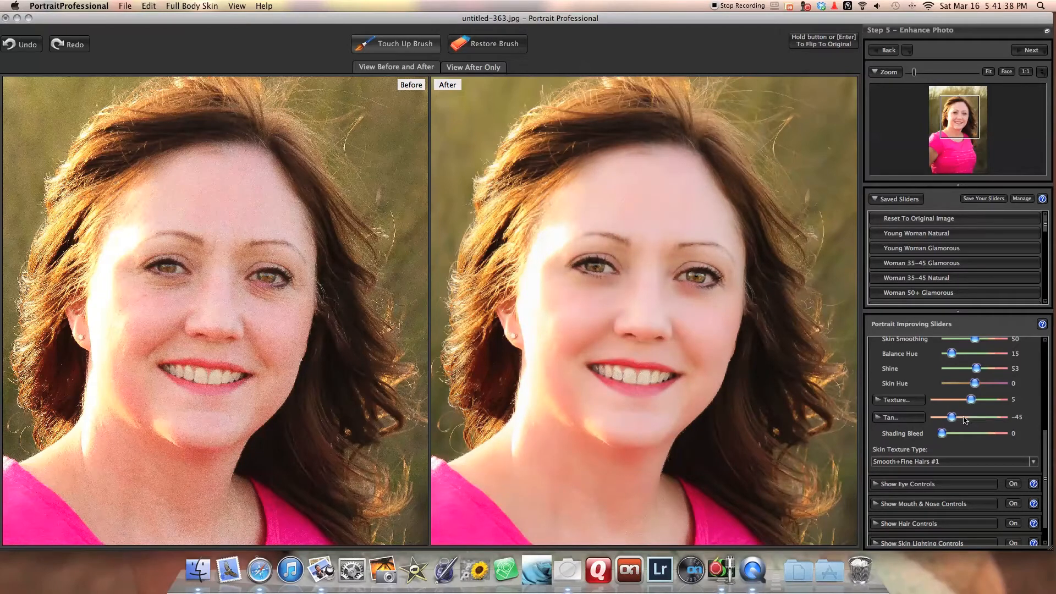
Open the eye controls and set Sharpen Eyes to 56 and Brighten Eyes to 17
scroll(913, 422, down, 2)
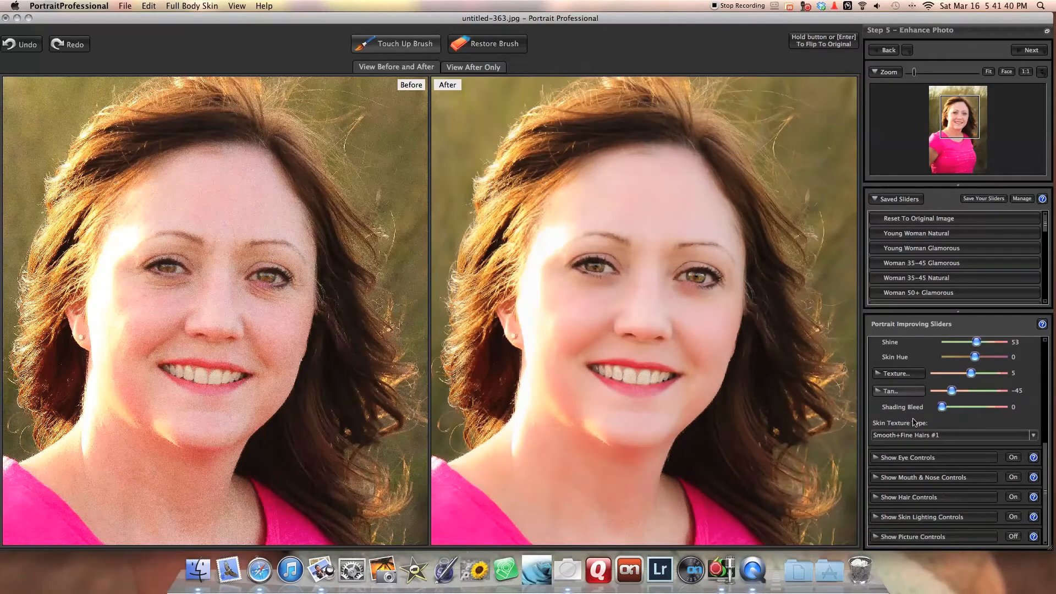
click(900, 460)
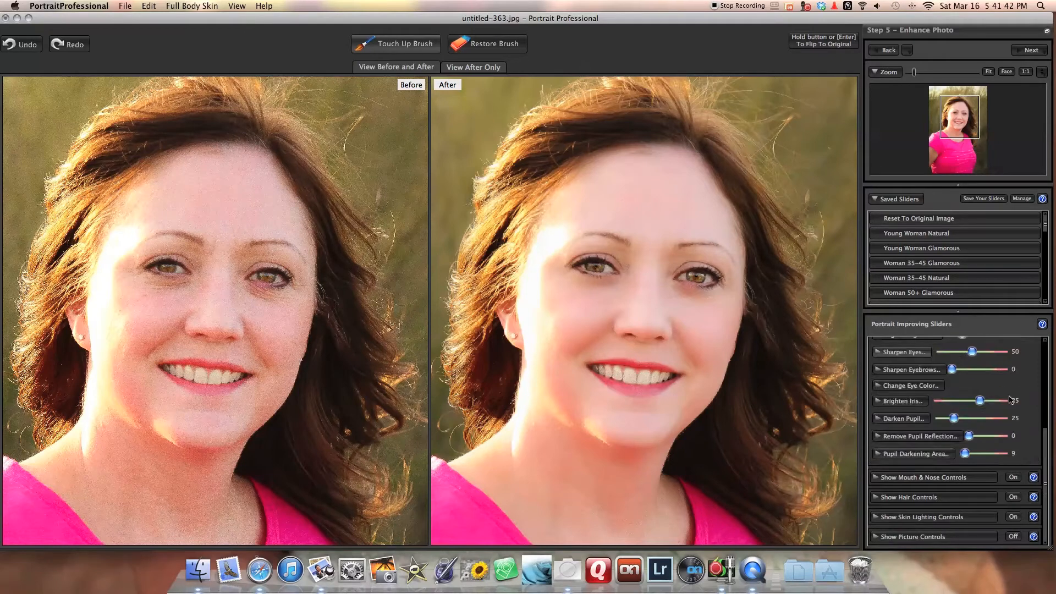
scroll(968, 397, up, 4)
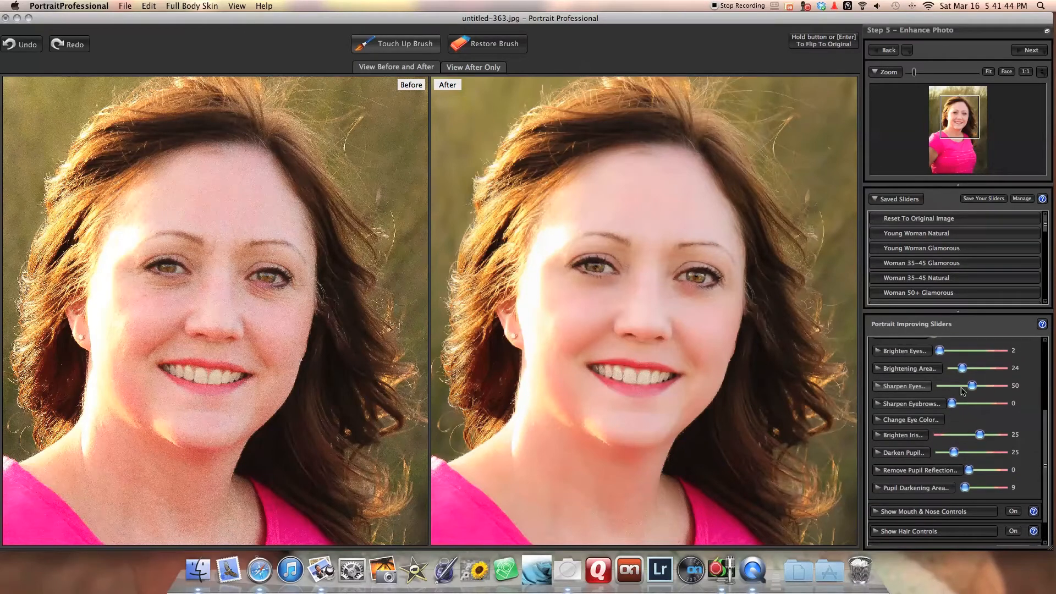
drag(969, 393, 977, 399)
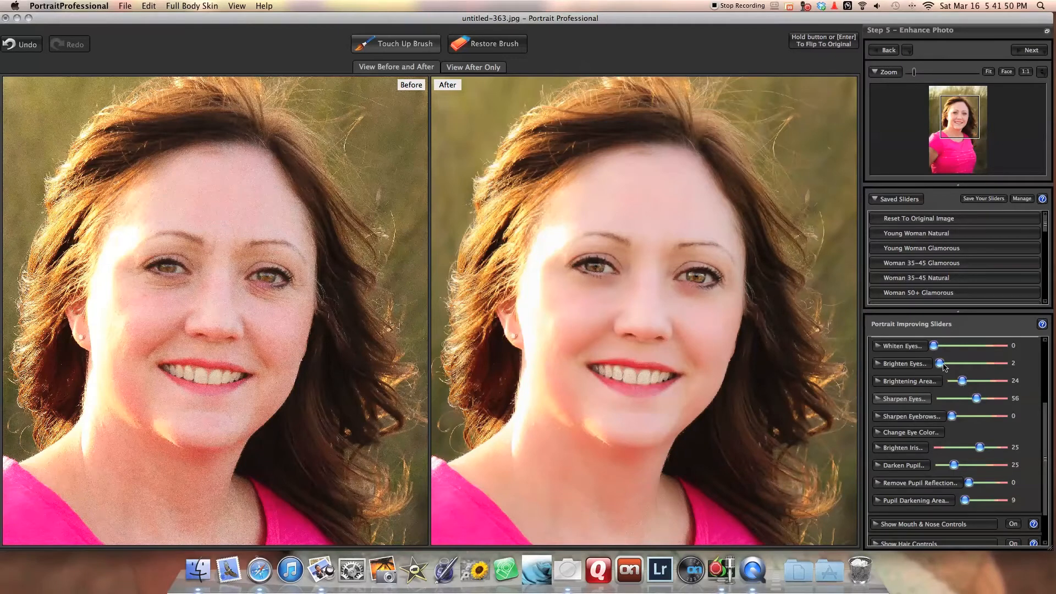
drag(934, 346, 951, 372)
Set the eyes' Remove Pupil Reflection to 7 and Pupil Darkening Area to 11
scroll(968, 427, down, 3)
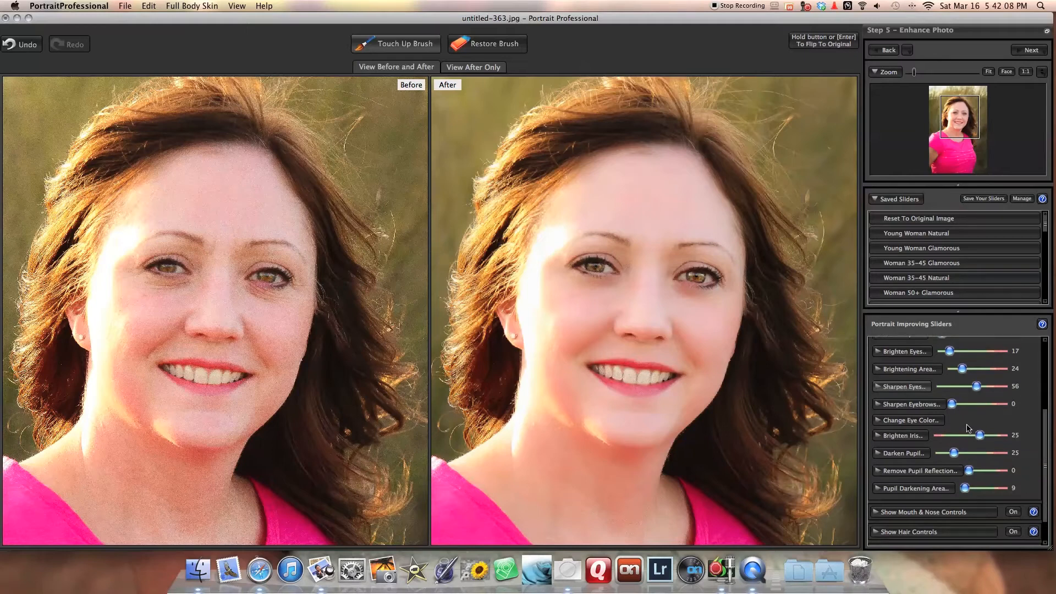
scroll(968, 428, down, 2)
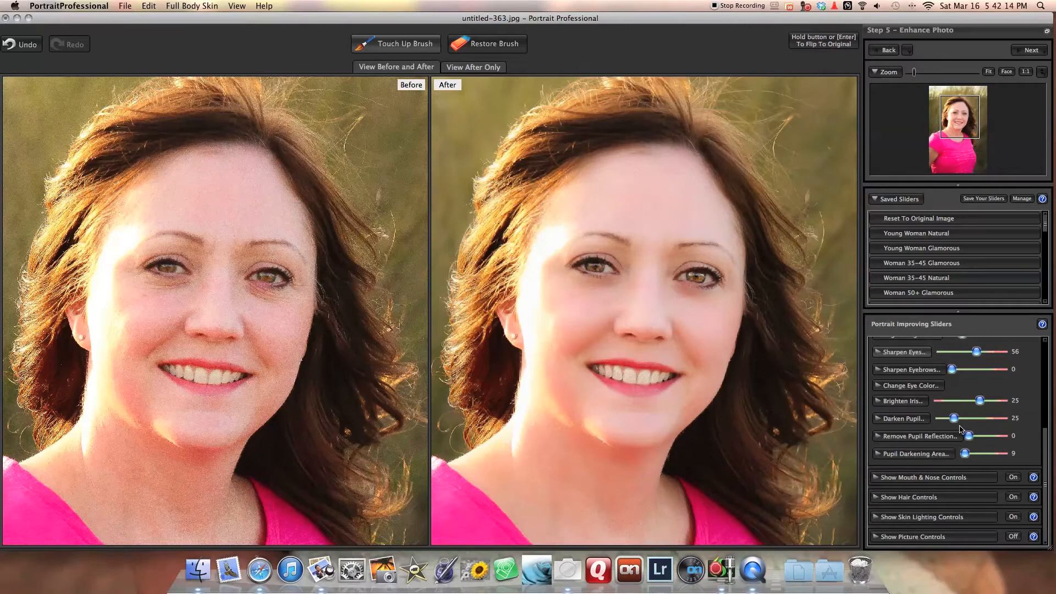
mouse_move(972, 439)
mouse_down()
mouse_move(998, 437)
mouse_move(972, 436)
mouse_move(976, 453)
mouse_move(987, 452)
mouse_move(966, 452)
mouse_up()
Try changing the eye color with Amount of Change at 100 and Color at 6, and undo it
click(932, 386)
mouse_move(939, 422)
mouse_down()
mouse_move(989, 419)
mouse_move(940, 420)
mouse_up()
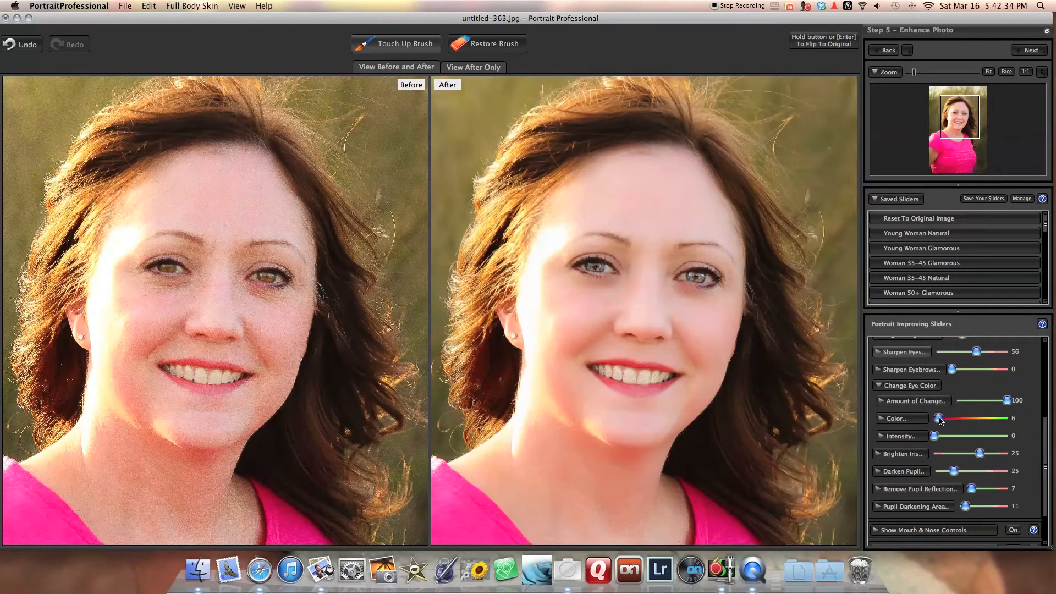
key(super+z)
key(super+z)
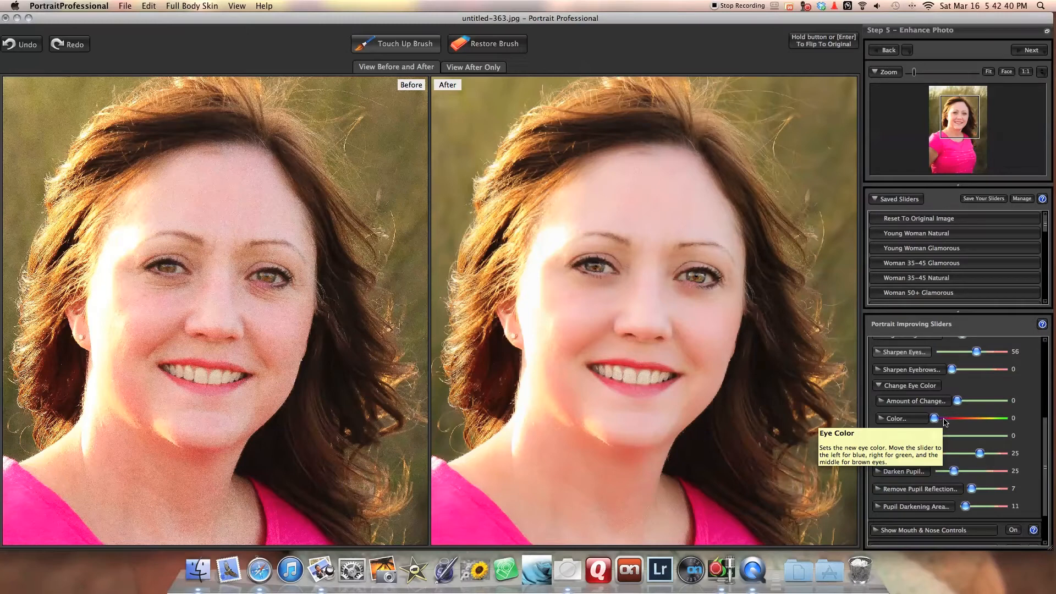
Open the mouth and nose controls and set Whiten Teeth to 20, Brighten Teeth to 41 and Whiten Area to 9
scroll(1032, 449, down, 3)
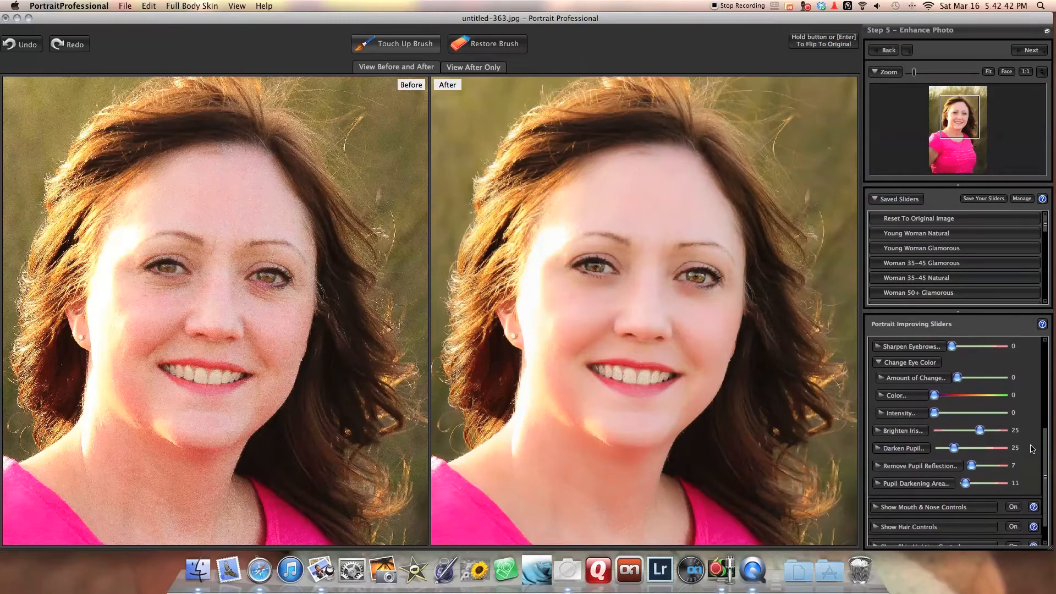
scroll(1032, 449, down, 1)
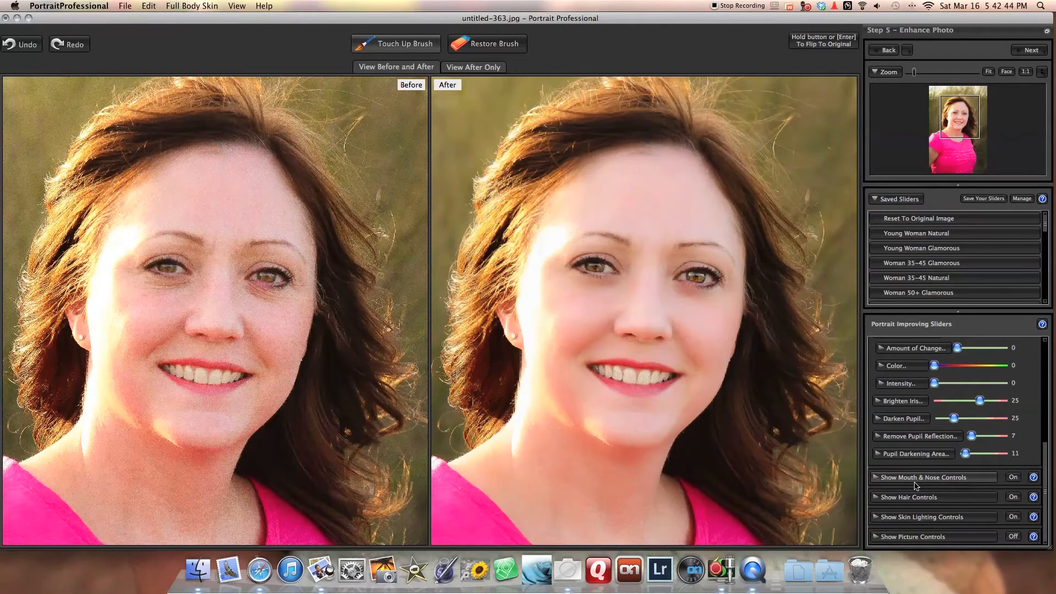
click(890, 478)
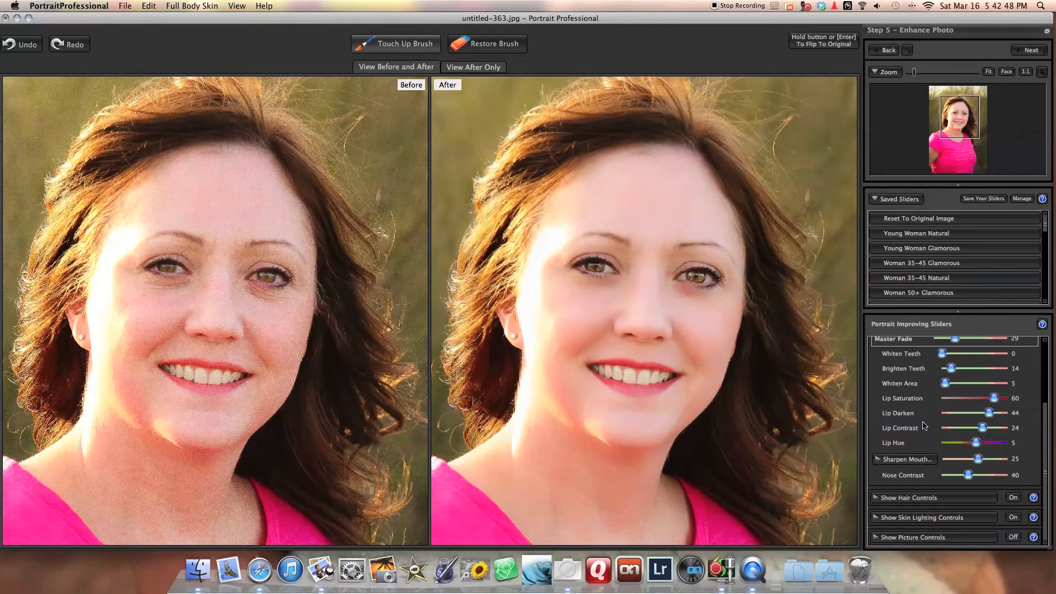
drag(942, 355, 948, 382)
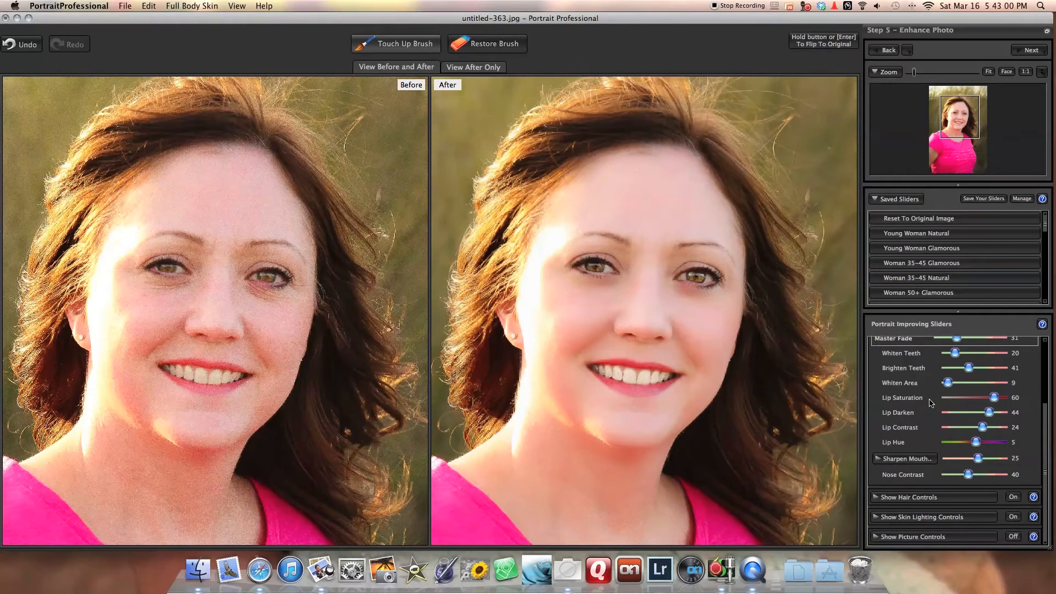
Expand the Sharpen Mouth details and set the Top Lip sharpening to 25
click(927, 458)
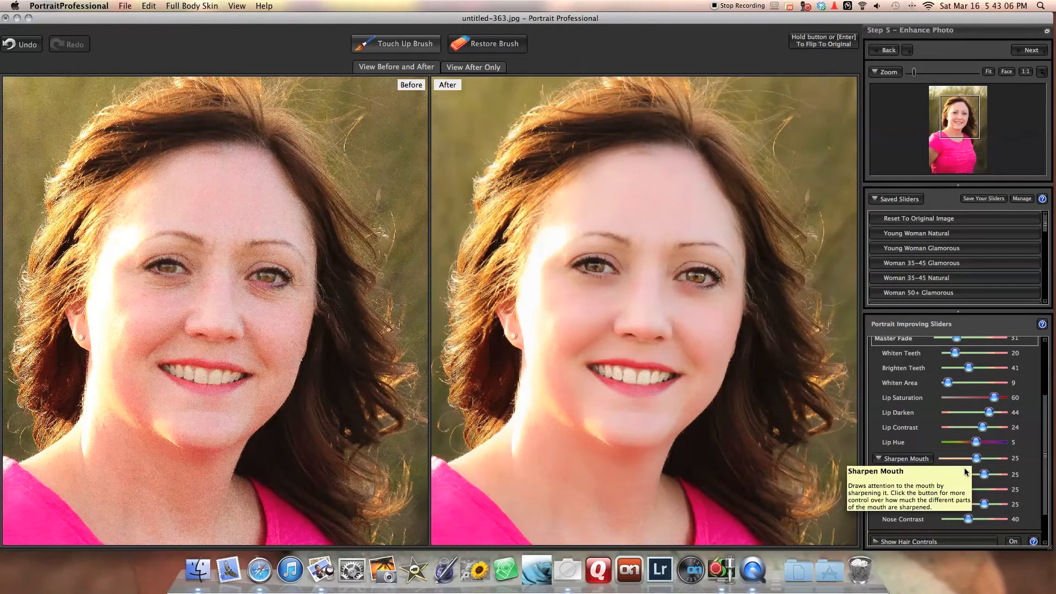
mouse_move(985, 474)
mouse_down()
mouse_move(970, 474)
mouse_move(993, 472)
mouse_move(983, 472)
mouse_up()
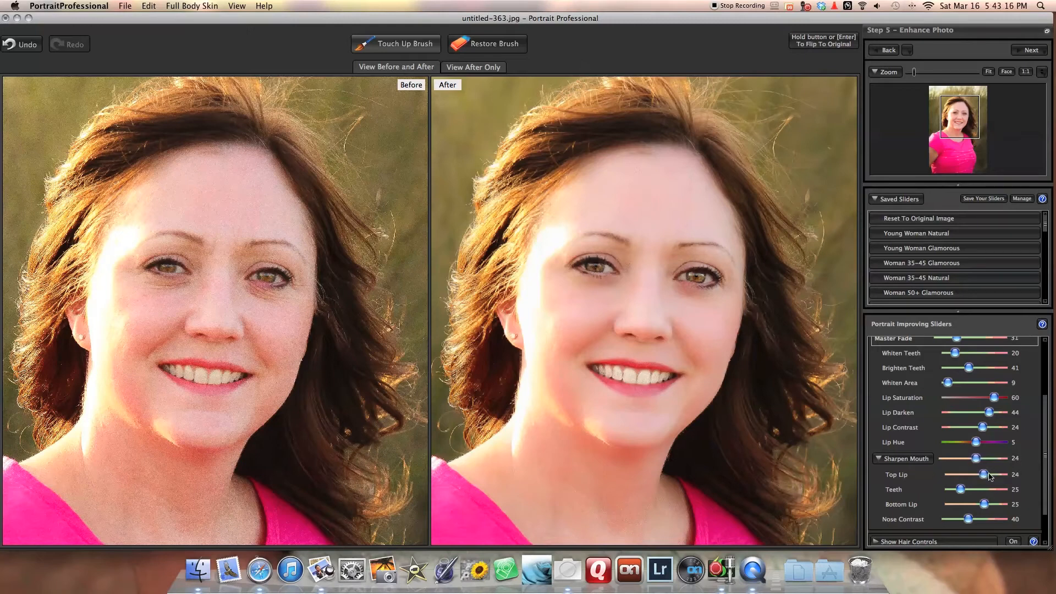
click(1018, 475)
click(1023, 506)
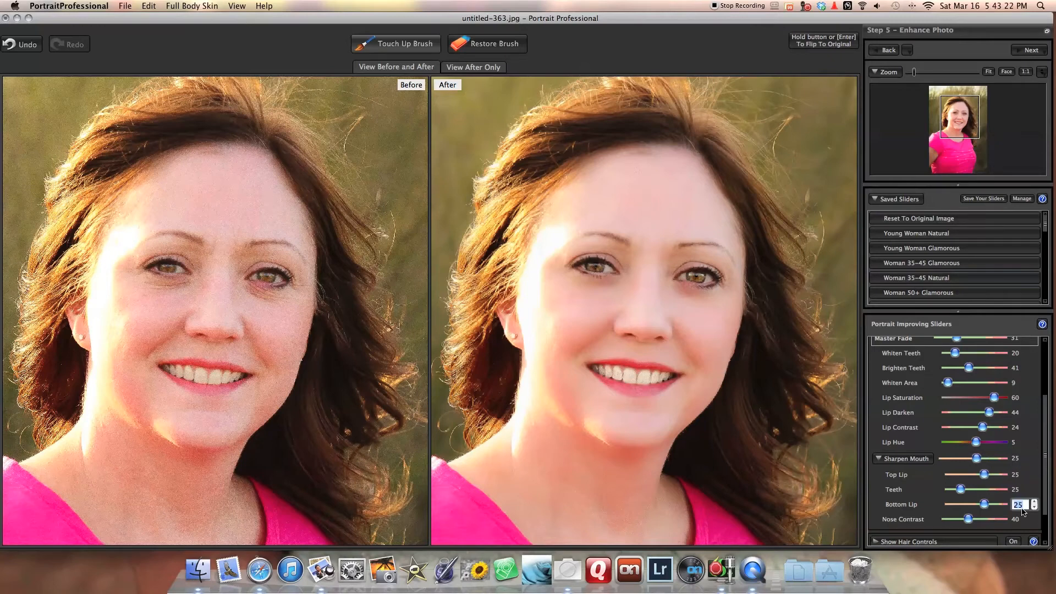
Set the Teeth sharpening to 34 and collapse the Sharpen Mouth details
click(1027, 490)
key(Down)
key(Down)
key(Down)
key(Down)
key(Down)
key(Down)
key(Down)
key(Down)
key(Down)
key(Down)
key(Down)
key(Down)
key(Down)
key(Down)
key(Down)
key(Down)
key(Down)
key(Down)
key(Down)
key(Down)
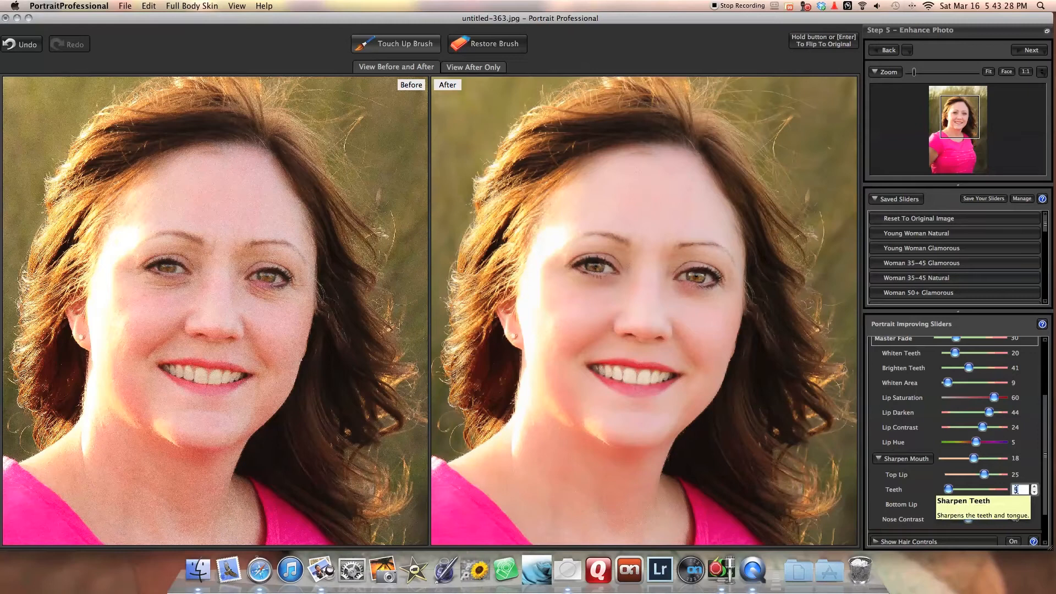
drag(948, 489, 967, 489)
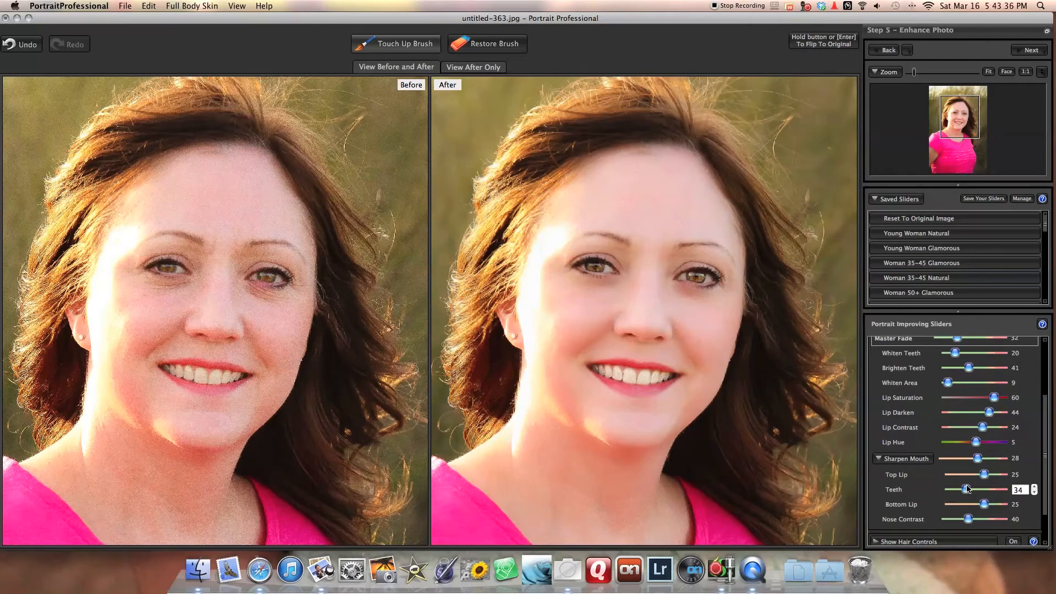
click(925, 461)
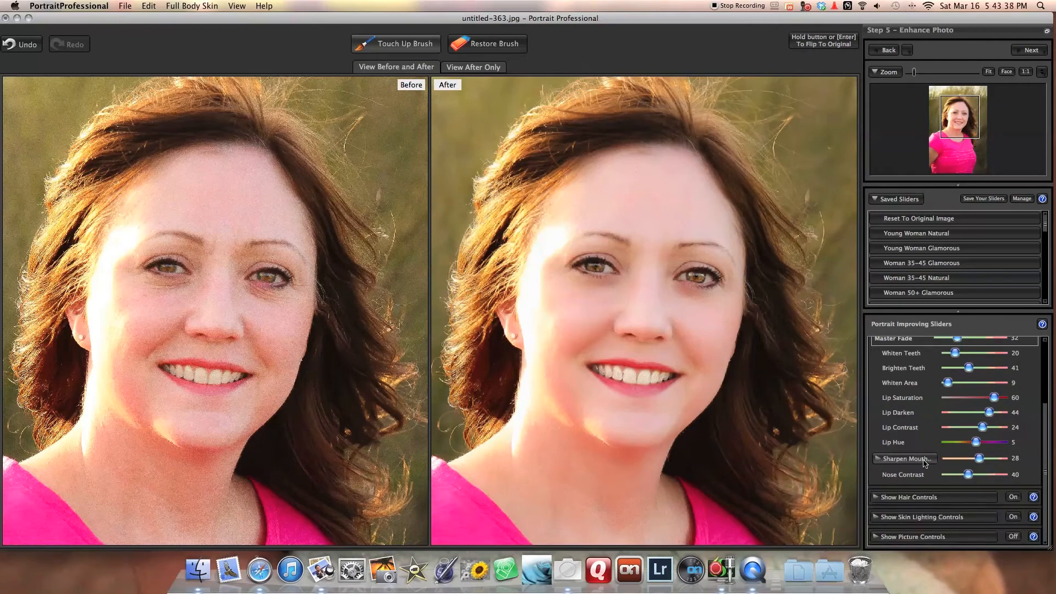
Open the hair controls and dismiss the hair enhancing help message
click(927, 497)
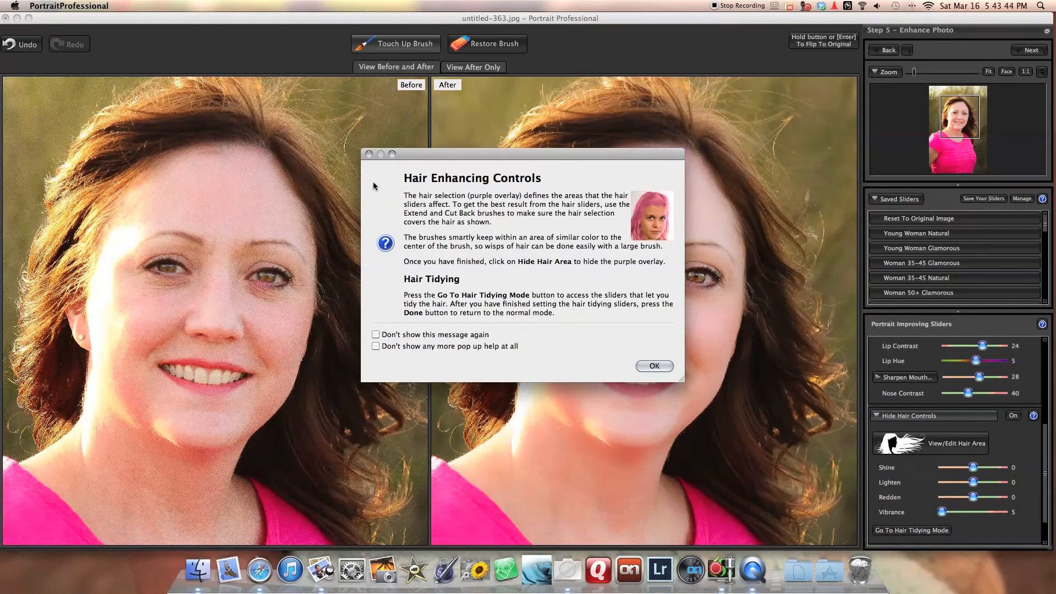
click(369, 154)
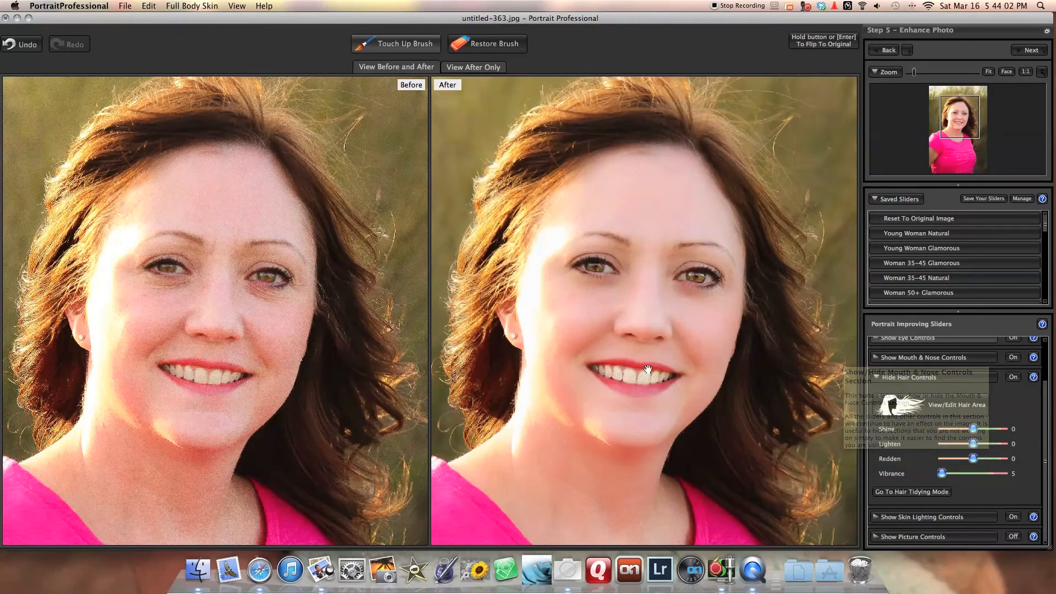
Reopen the skin area for editing, extend it over the bare upper arm and confirm the selection
click(989, 72)
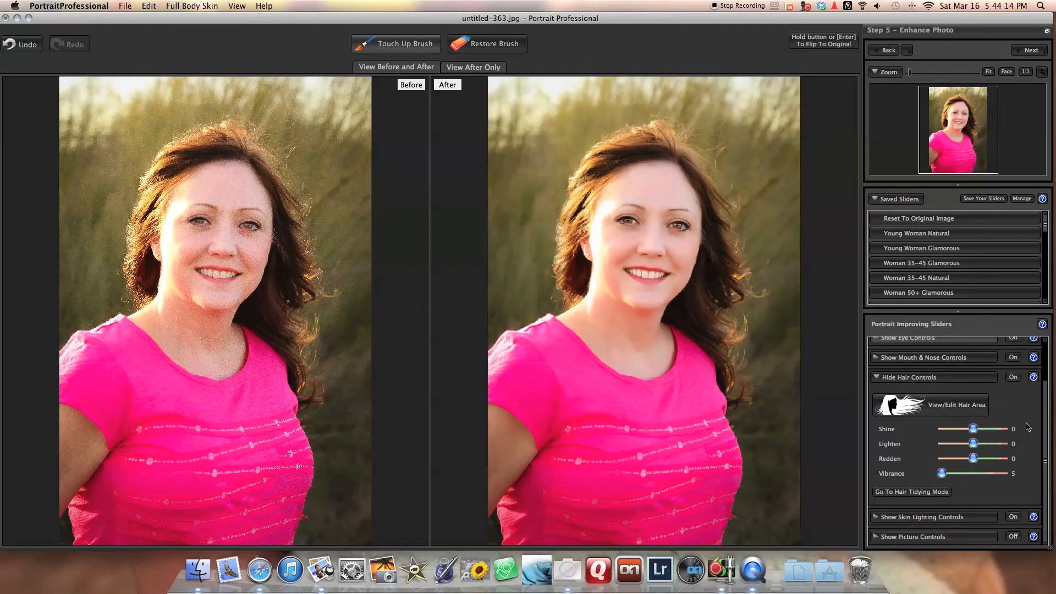
drag(1047, 424, 1048, 377)
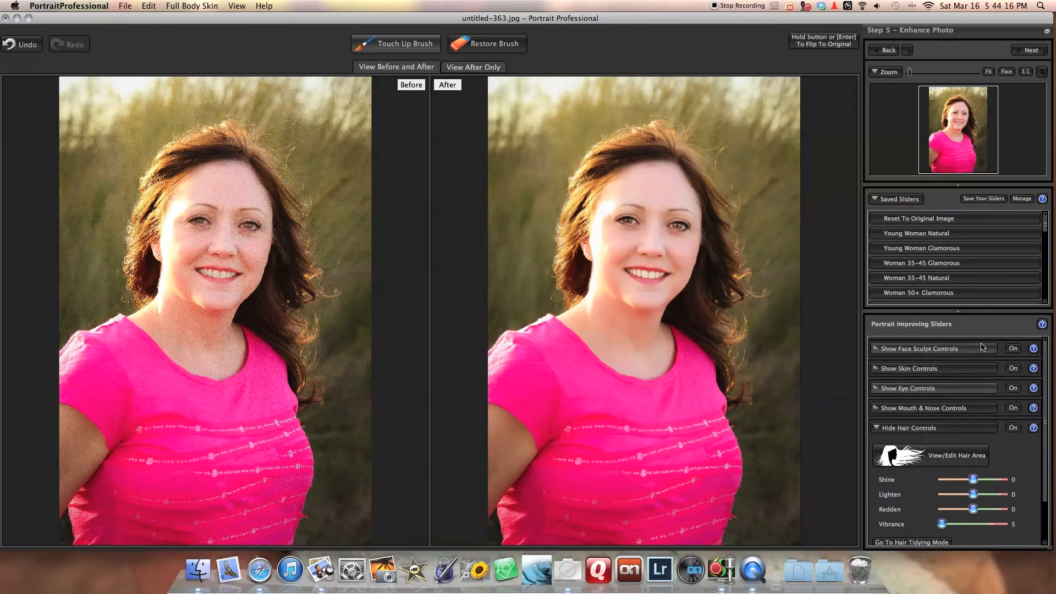
click(936, 372)
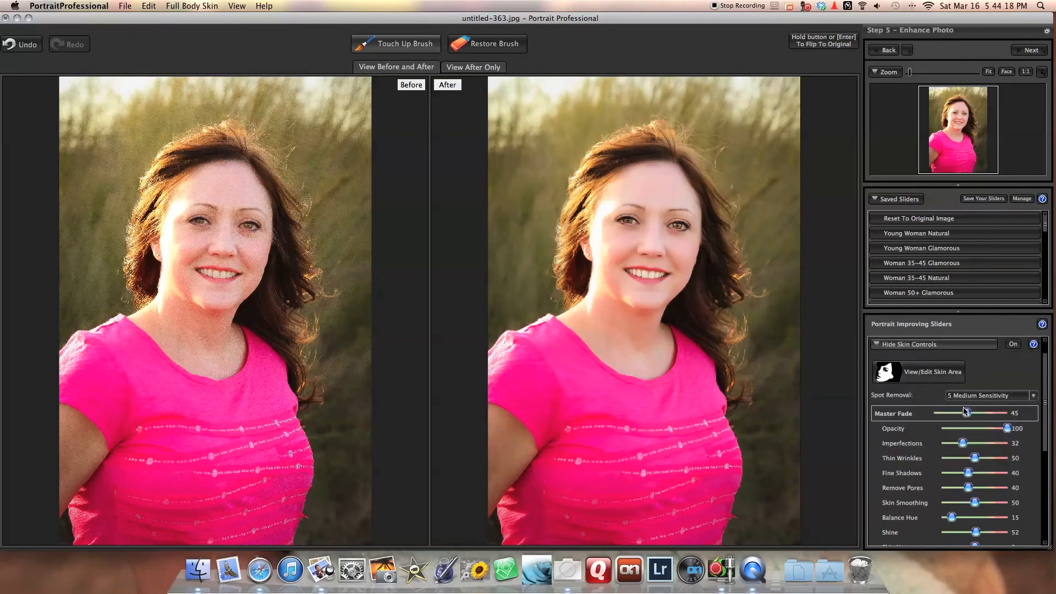
mouse_move(503, 457)
mouse_down()
mouse_move(483, 498)
mouse_move(512, 452)
mouse_move(488, 426)
mouse_move(516, 443)
mouse_move(482, 504)
mouse_up()
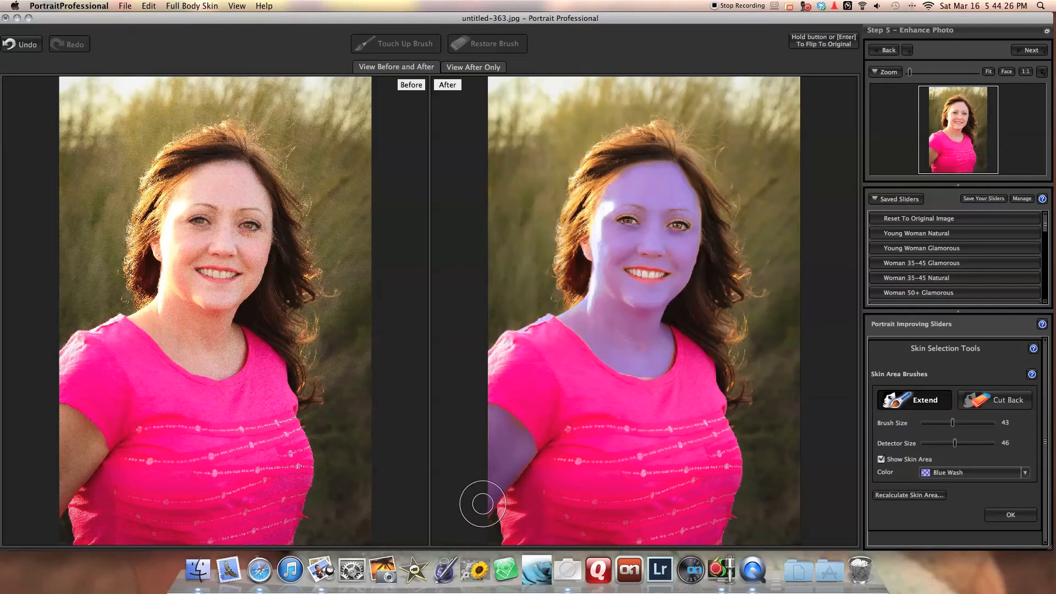
click(1017, 515)
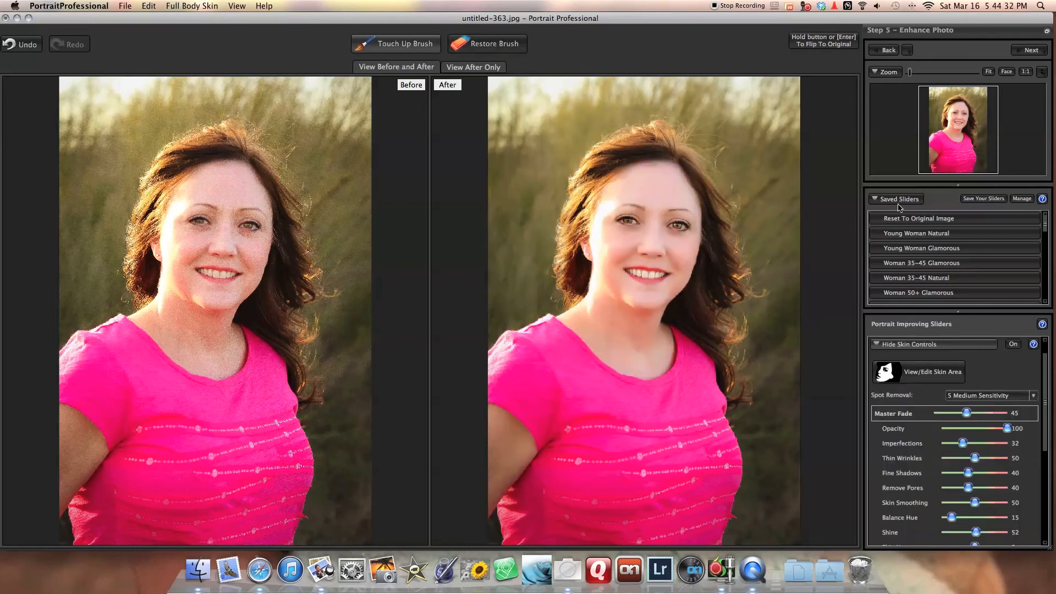
Open the save options for the enhanced photo
click(1020, 49)
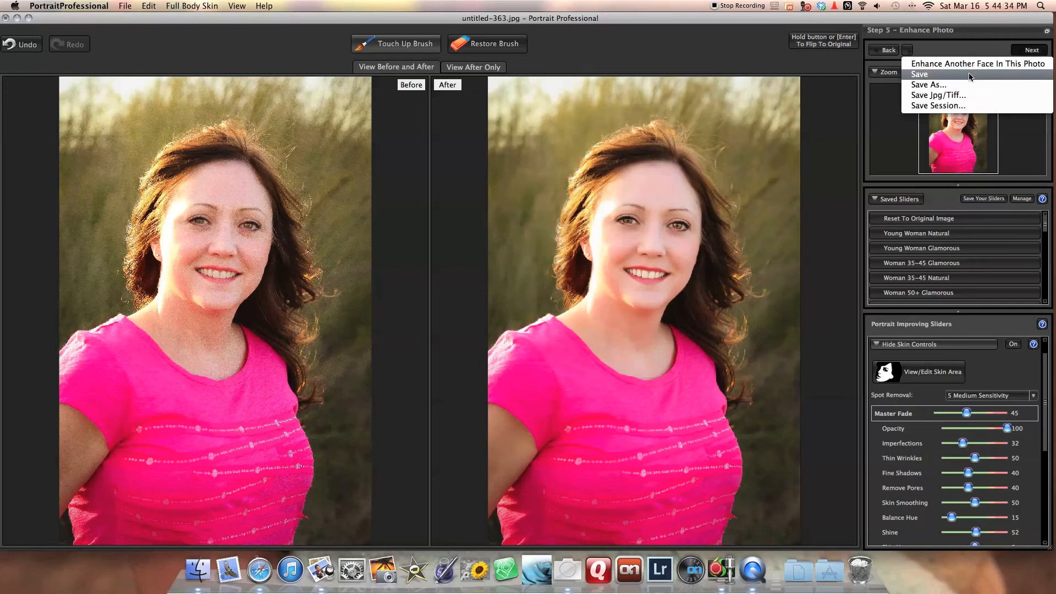